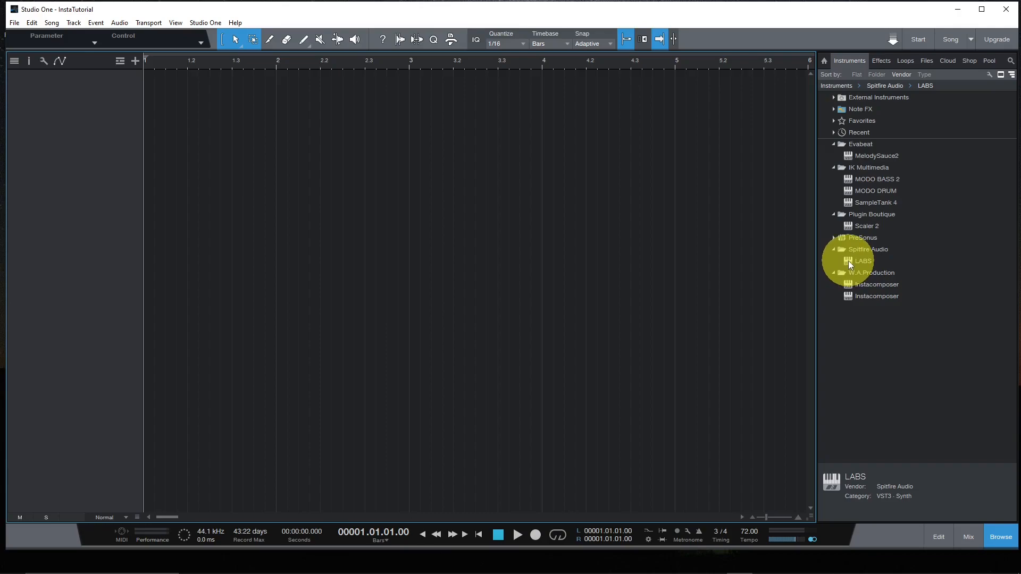
# - Add two instrument tracks to the song, each using the Spitfire Audio LABS instrument
pyautogui.moveTo(848, 260); pyautogui.dragTo(89, 102)
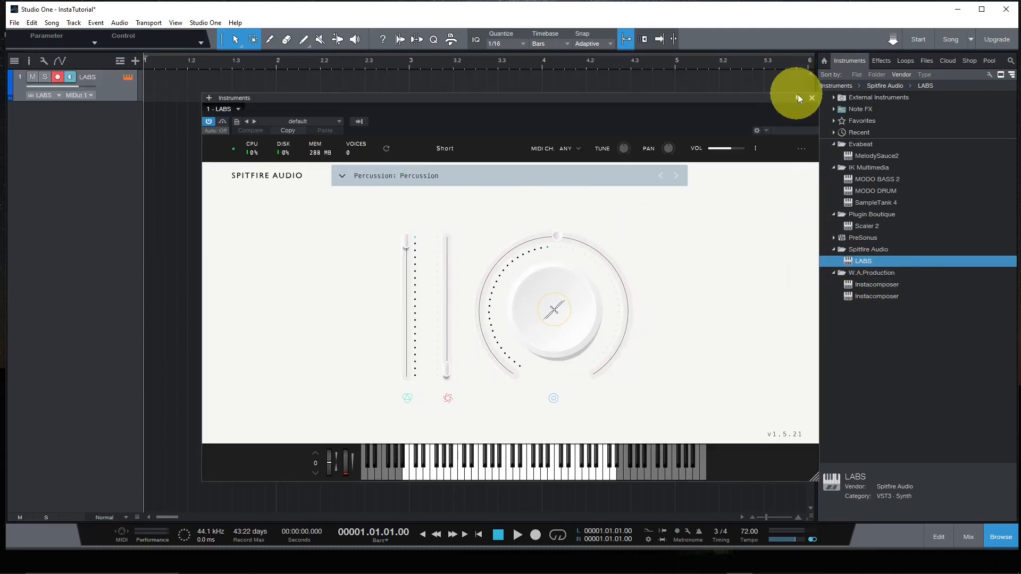
pyautogui.click(810, 99)
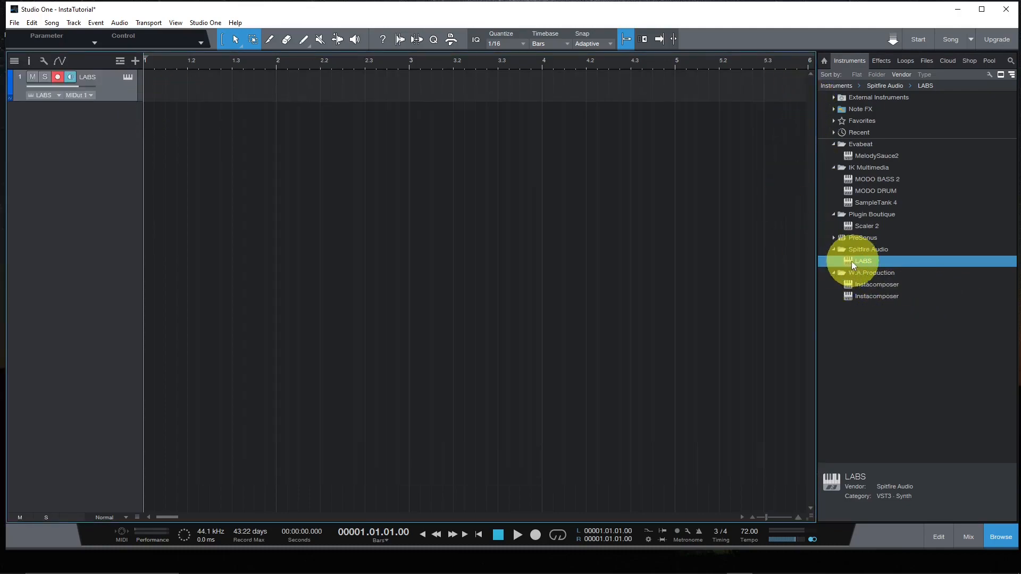
pyautogui.moveTo(850, 260); pyautogui.dragTo(70, 135)
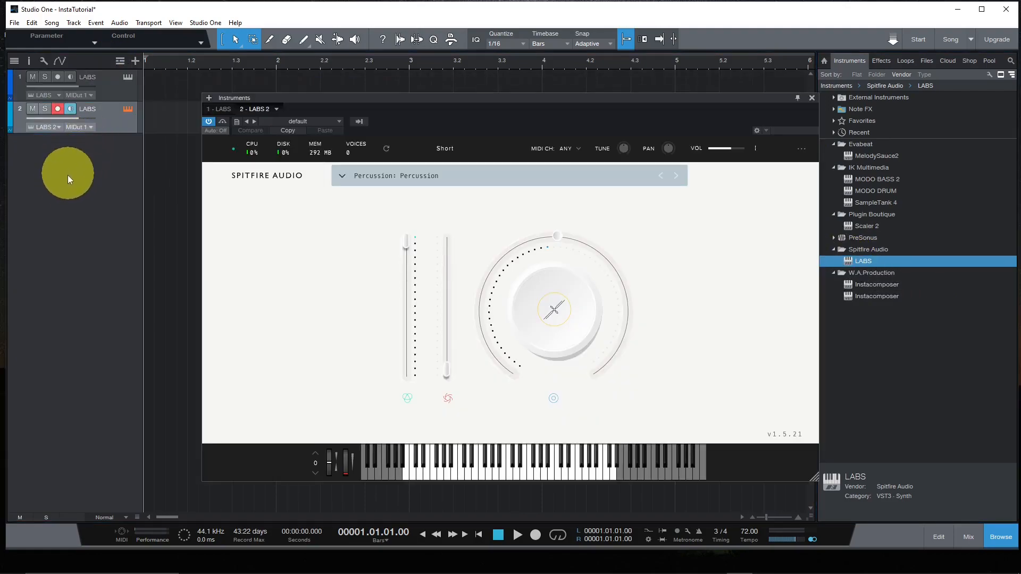
# - Load the Autograph Grand preset "The Grand" from the Piano category into the first LABS instrument
pyautogui.click(120, 87)
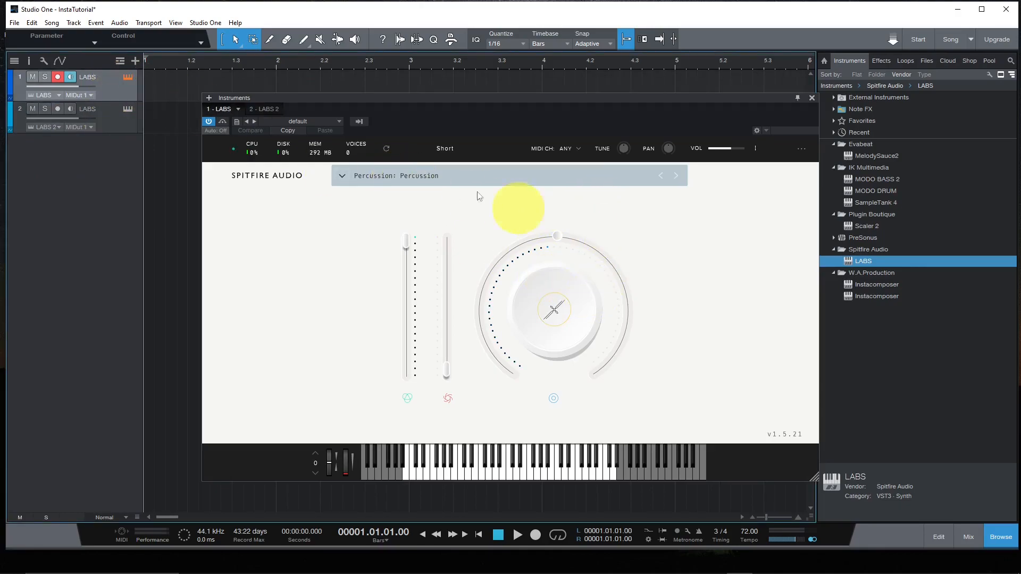
pyautogui.click(343, 176)
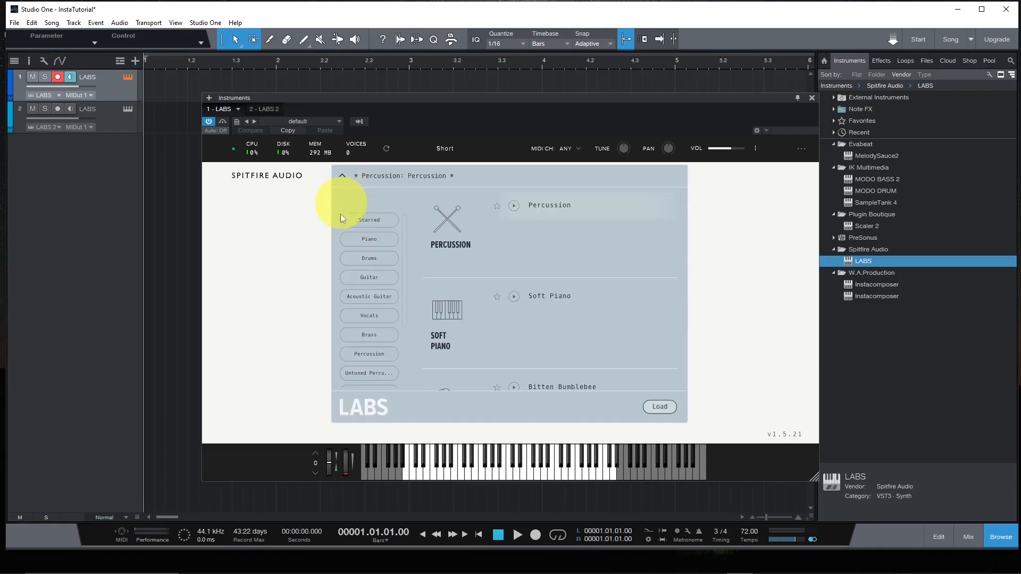
pyautogui.click(364, 240)
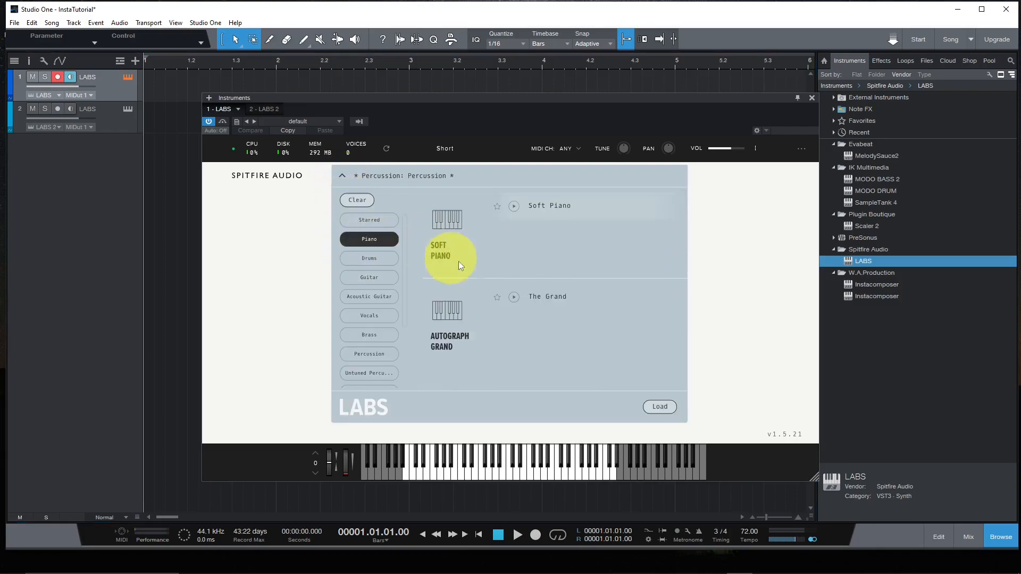
pyautogui.click(540, 295)
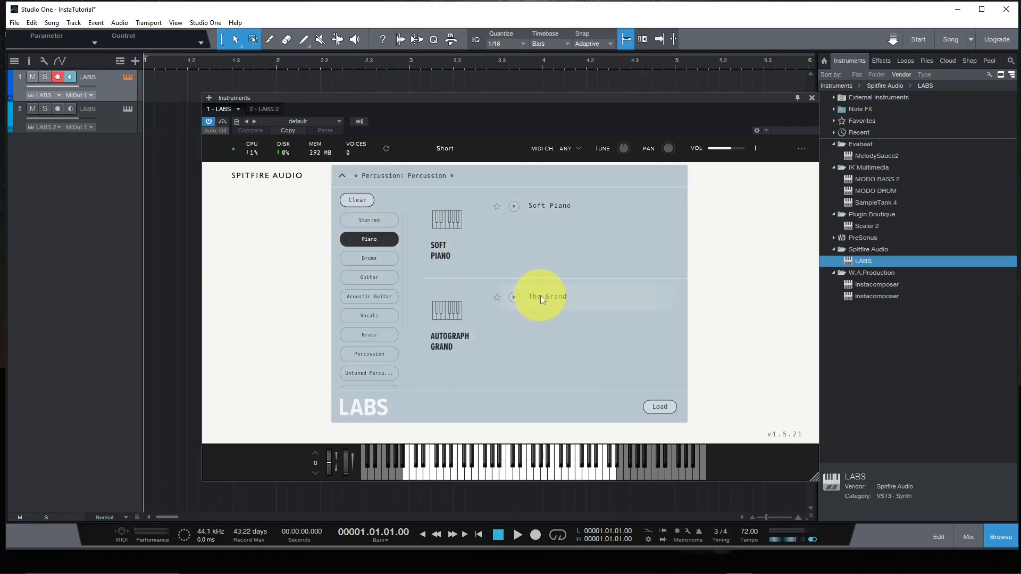
pyautogui.click(660, 407)
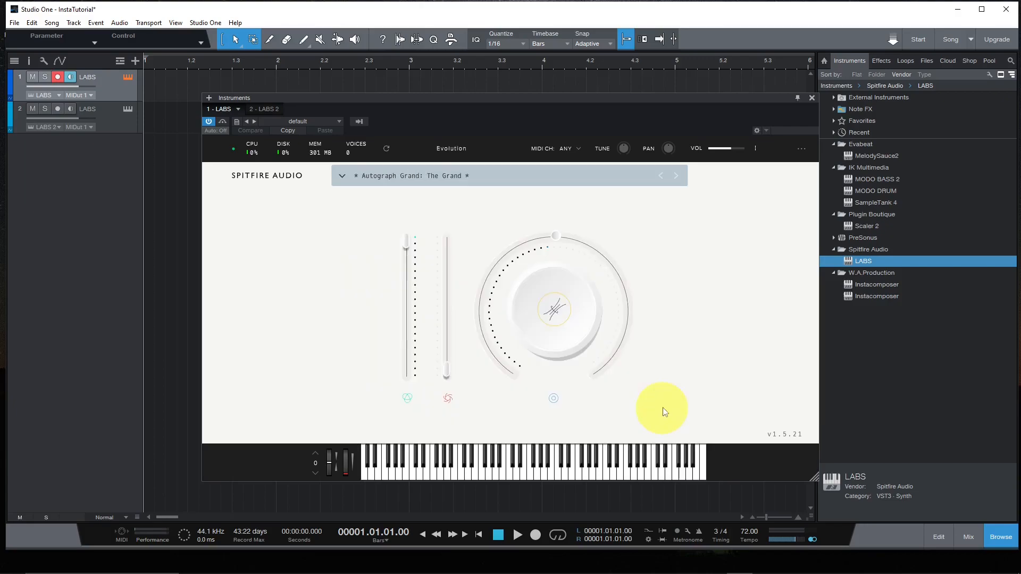
# - Load the Piano preset "The Grand" into the second LABS instrument and close the instrument window
pyautogui.click(260, 112)
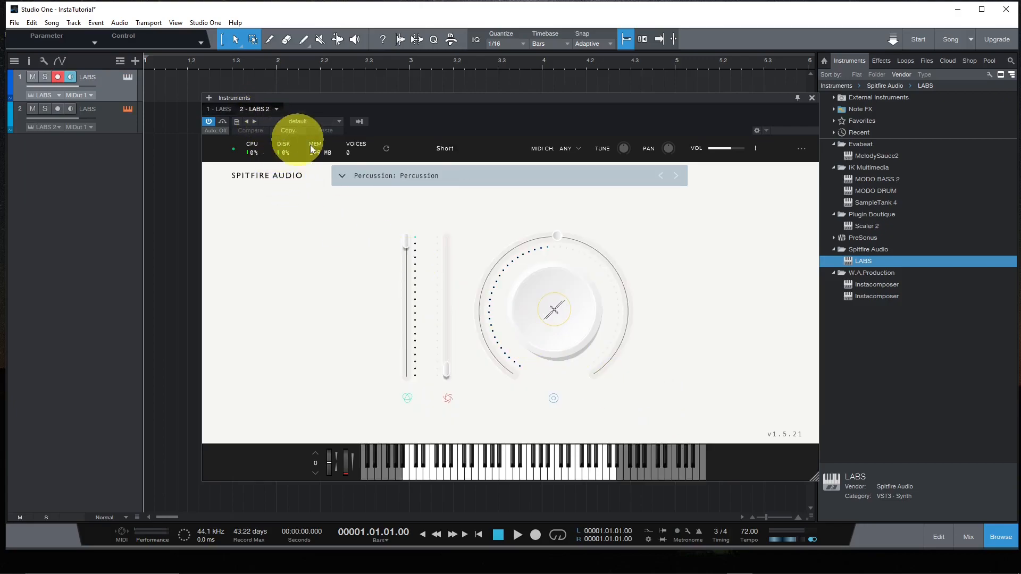
pyautogui.click(342, 174)
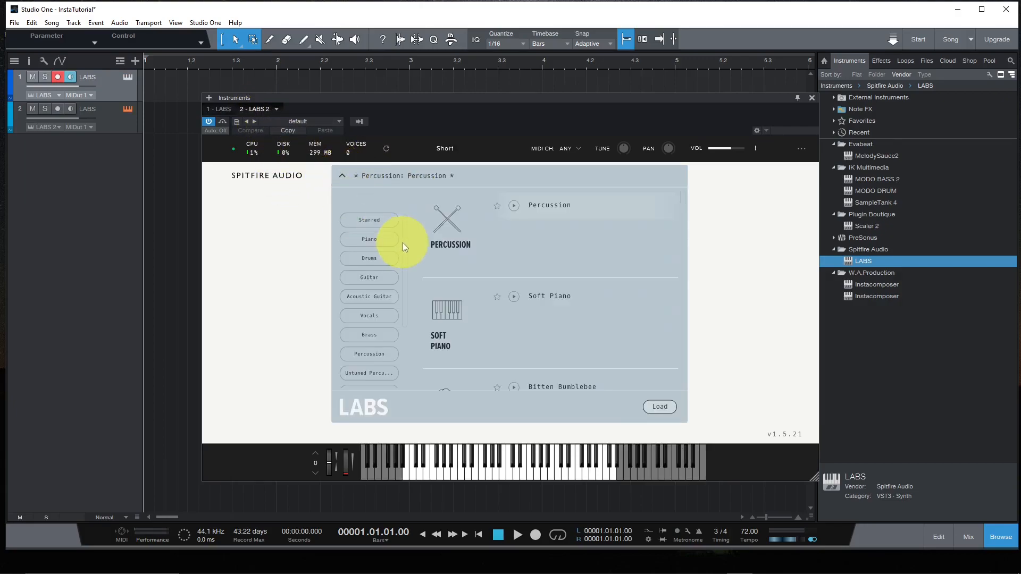
pyautogui.click(369, 240)
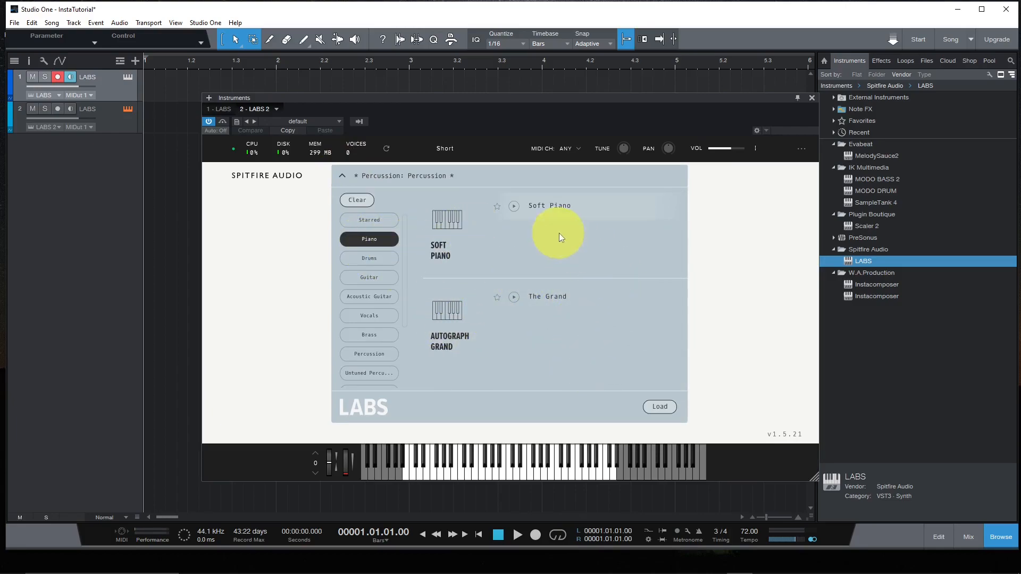
pyautogui.click(546, 300)
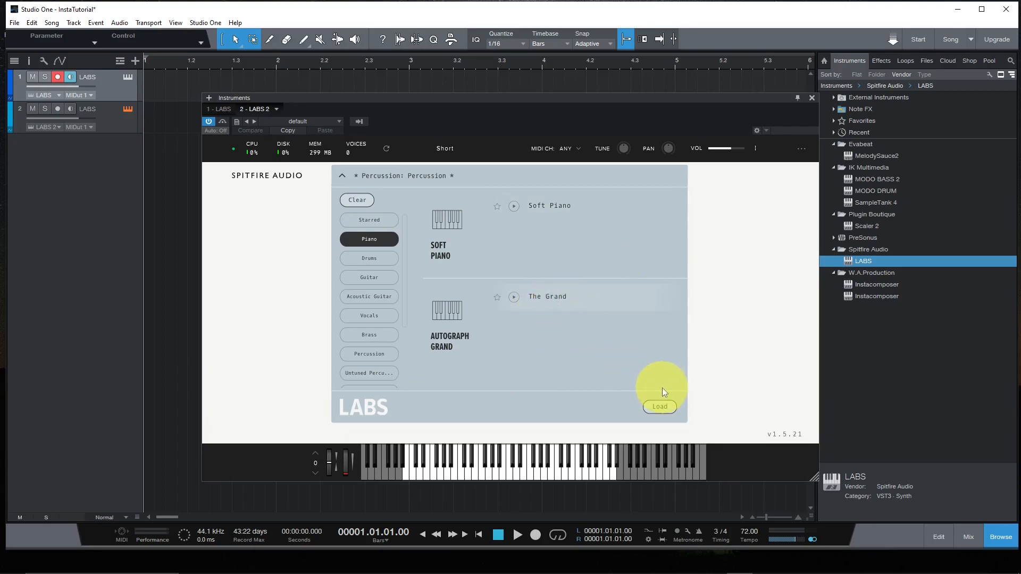
pyautogui.click(658, 408)
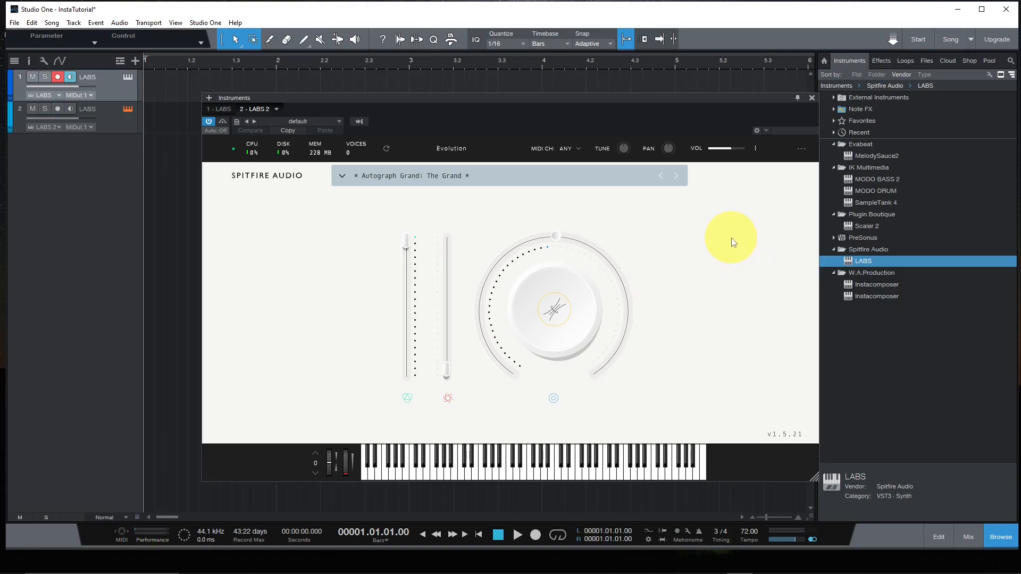
pyautogui.click(811, 98)
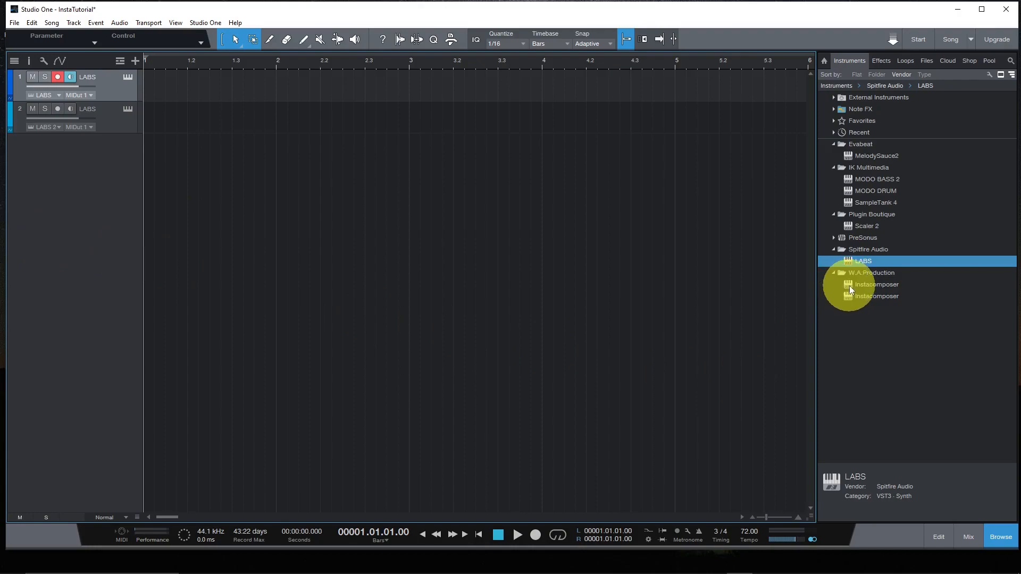
# - Add a W.A.Production Instacomposer track below the two LABS tracks and open that track for note editing
pyautogui.moveTo(847, 285); pyautogui.dragTo(59, 187)
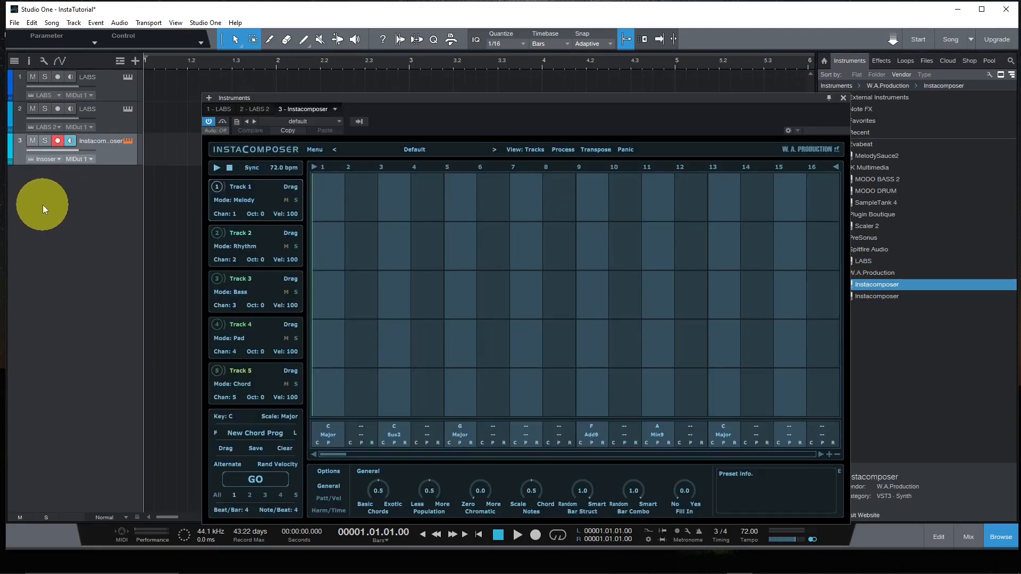
pyautogui.click(844, 98)
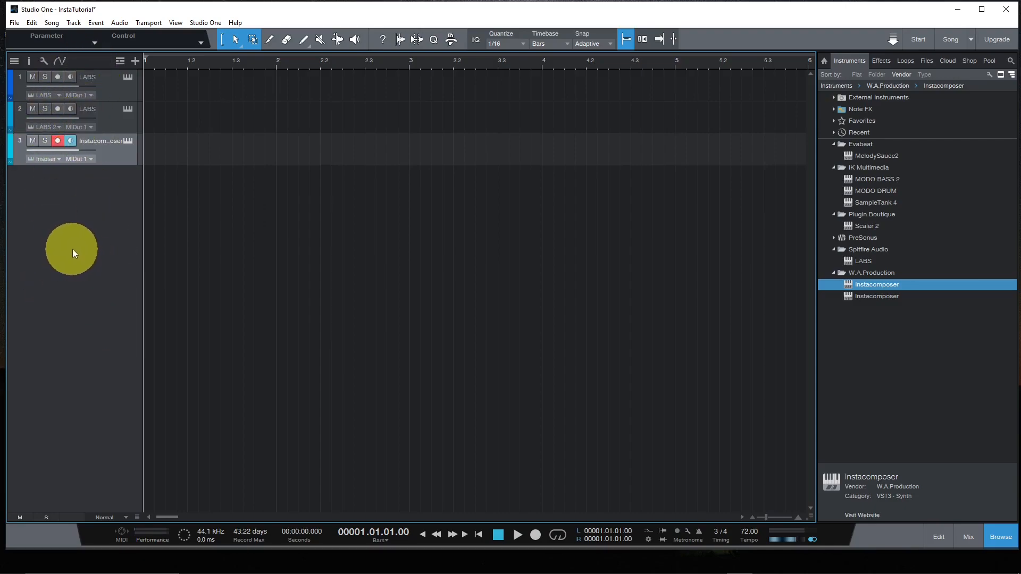
pyautogui.rightClick(126, 140)
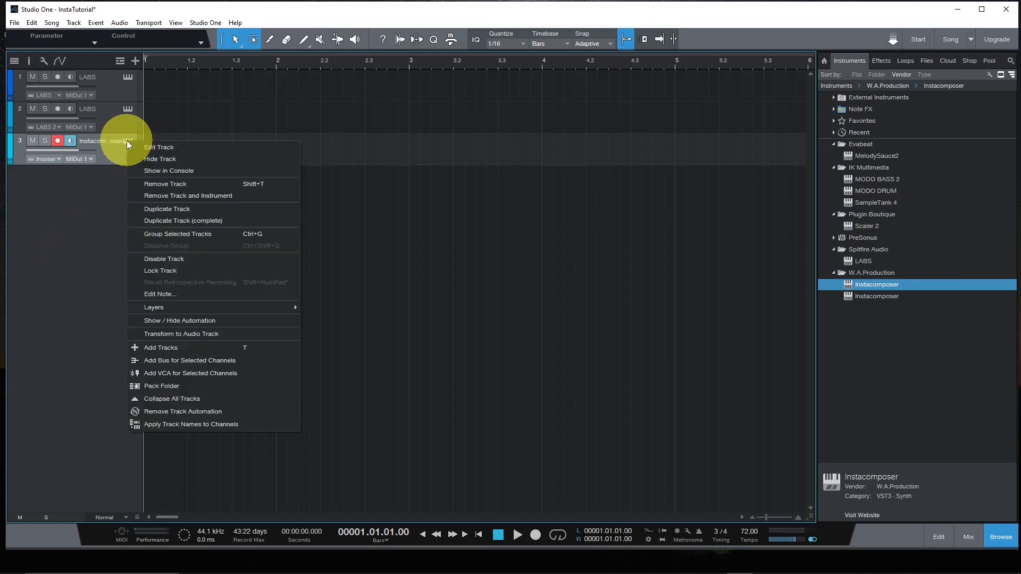
pyautogui.click(161, 147)
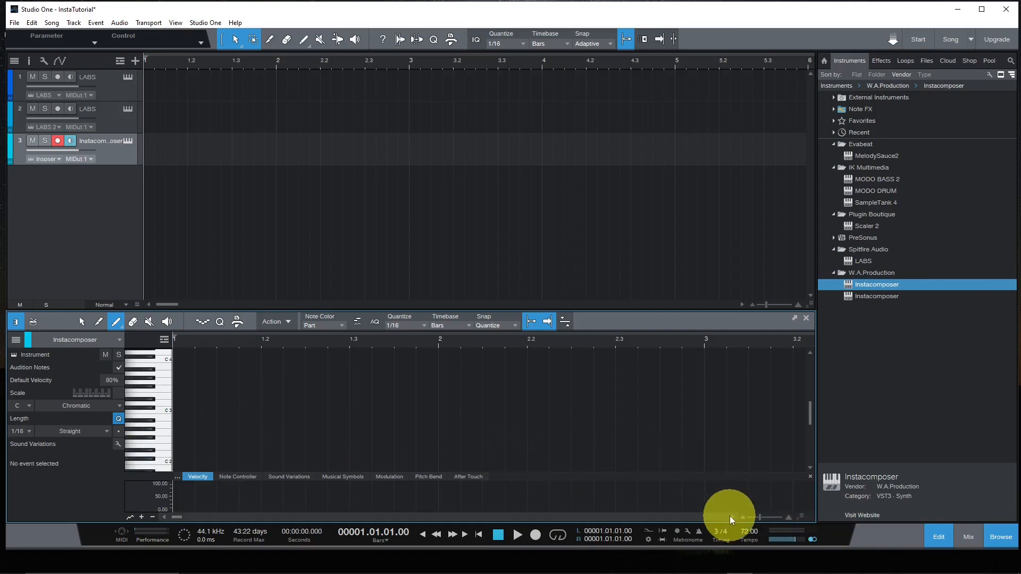
# - Create a three-bar part on the Instacomposer track, draw a C 2 note across its full length, and close the note editor
pyautogui.click(744, 518)
pyautogui.click(743, 517)
pyautogui.click(745, 518)
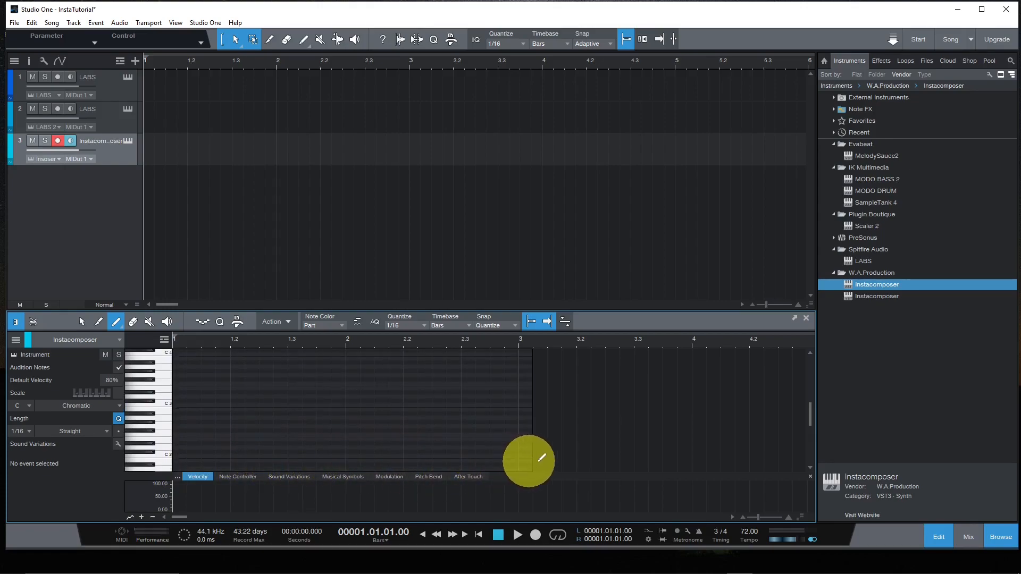
pyautogui.moveTo(615, 462); pyautogui.dragTo(694, 452)
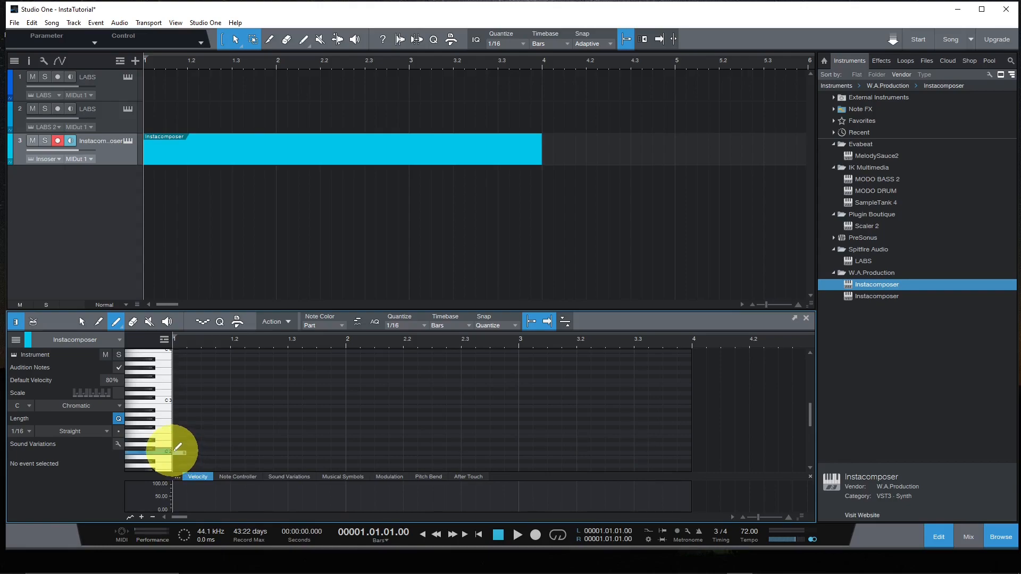
pyautogui.moveTo(174, 452); pyautogui.dragTo(687, 450)
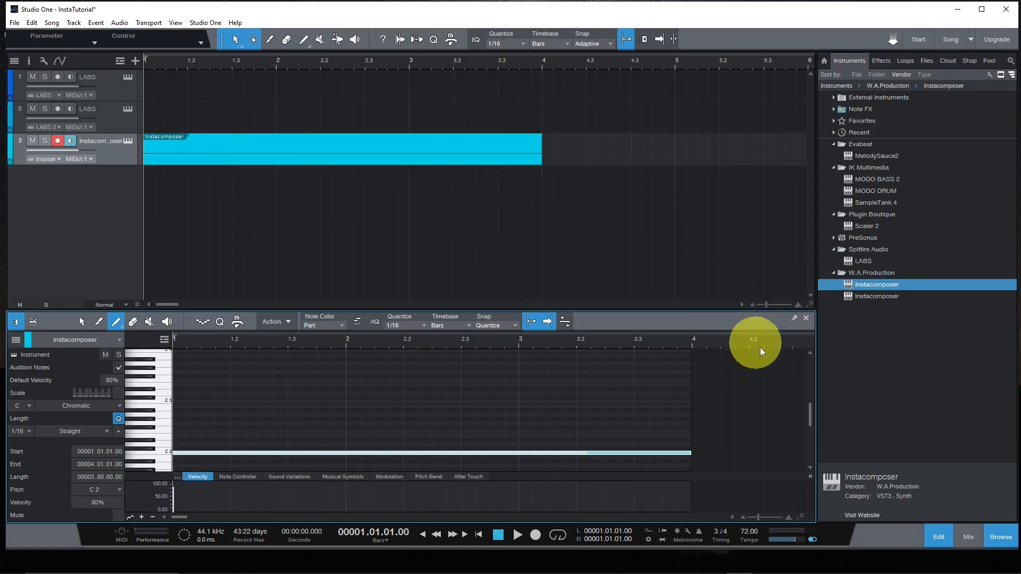
pyautogui.click(806, 319)
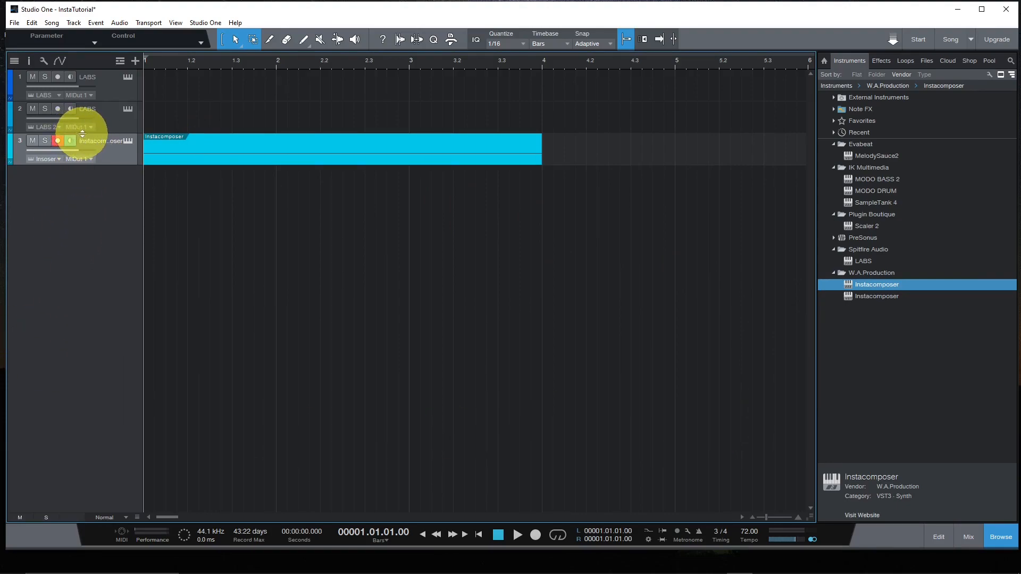
# - Enlarge both LABS tracks to expose their input settings and set the first LABS track's input to Instacomposer
pyautogui.moveTo(79, 134); pyautogui.dragTo(78, 181)
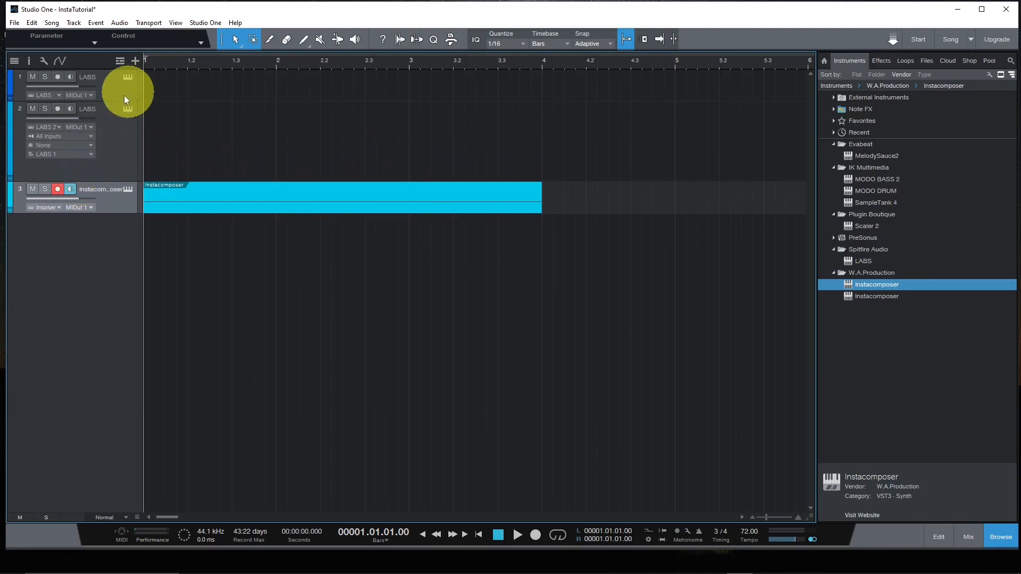
pyautogui.moveTo(106, 117); pyautogui.dragTo(110, 144)
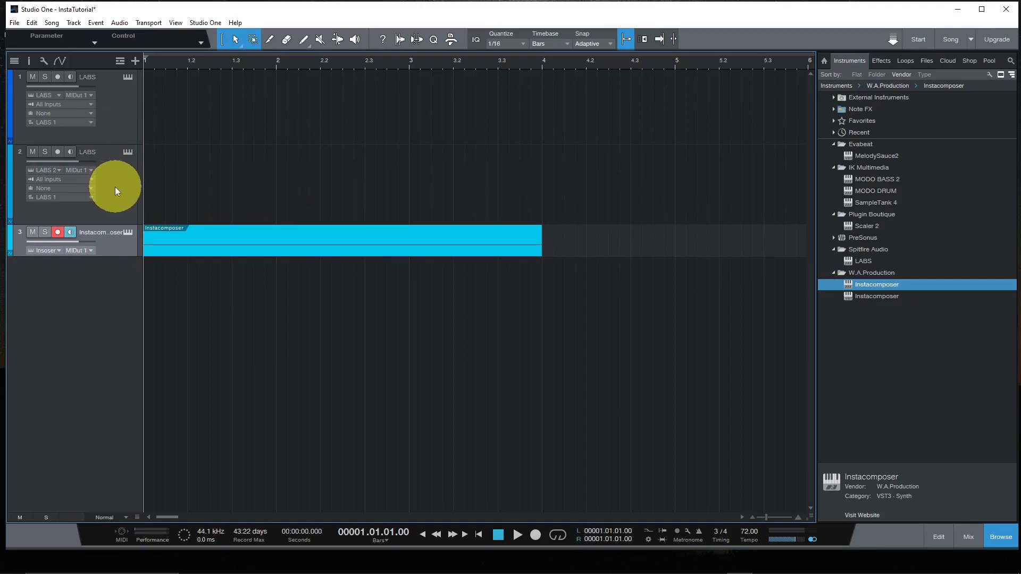
pyautogui.click(55, 104)
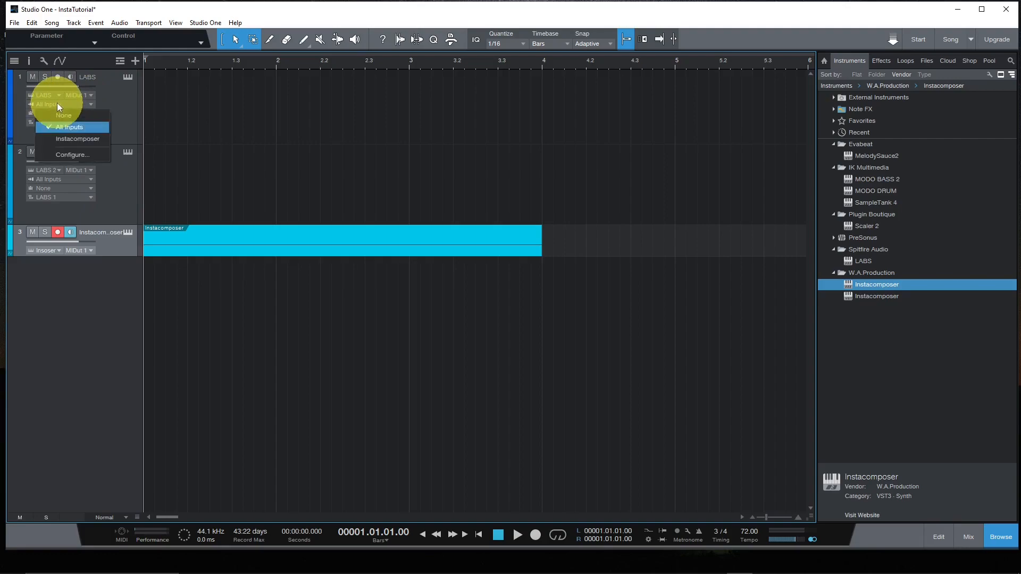
pyautogui.click(64, 140)
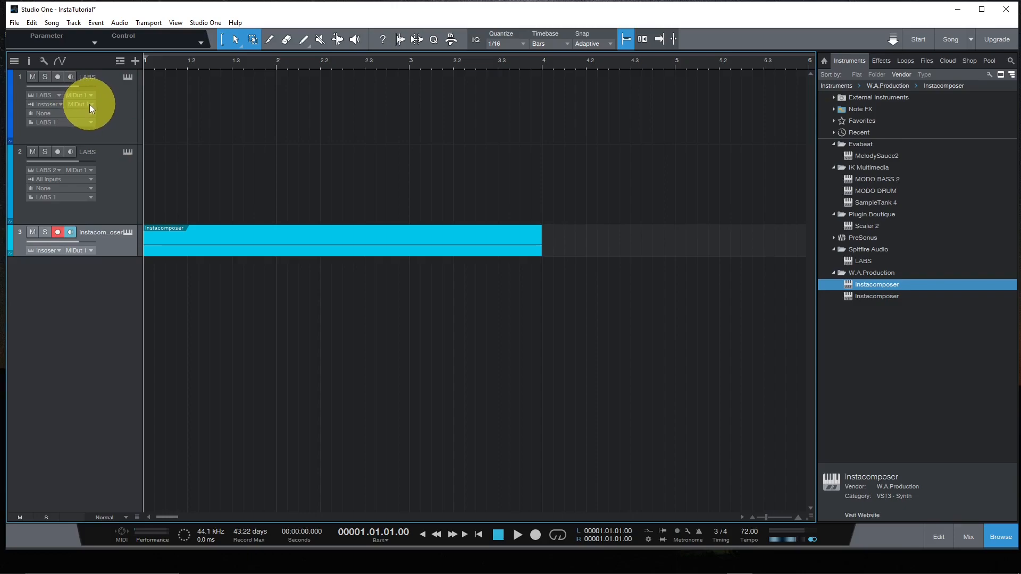
# - Set the second LABS track's input to Instacomposer with MIDI Output 2, and enable monitoring on both LABS tracks
pyautogui.click(48, 179)
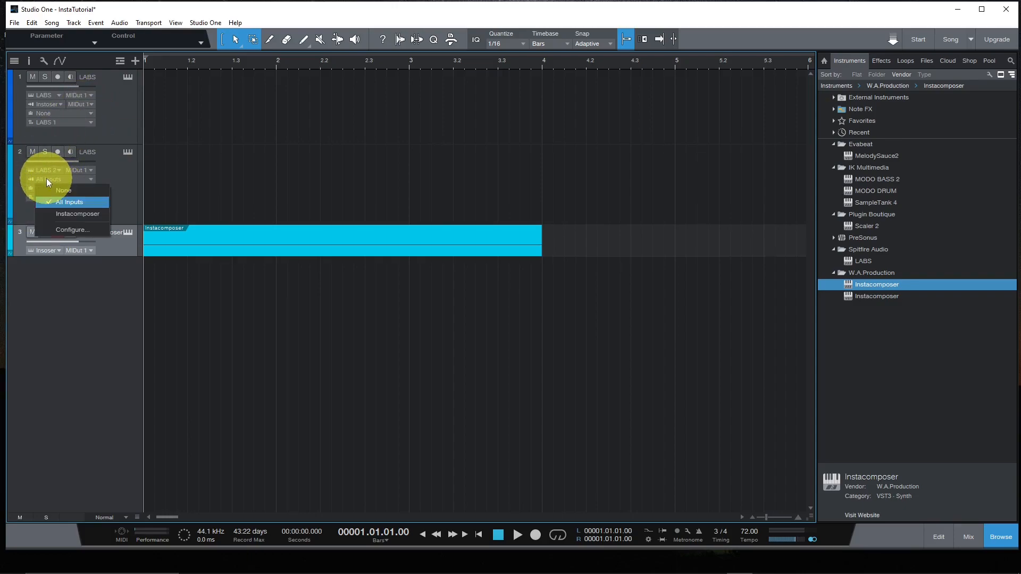
pyautogui.click(64, 213)
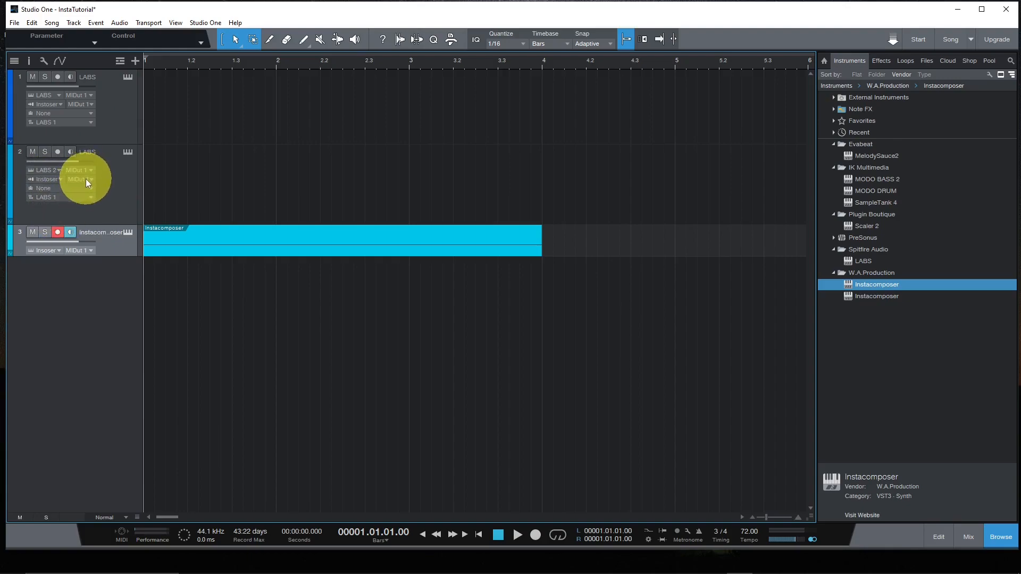
pyautogui.click(87, 179)
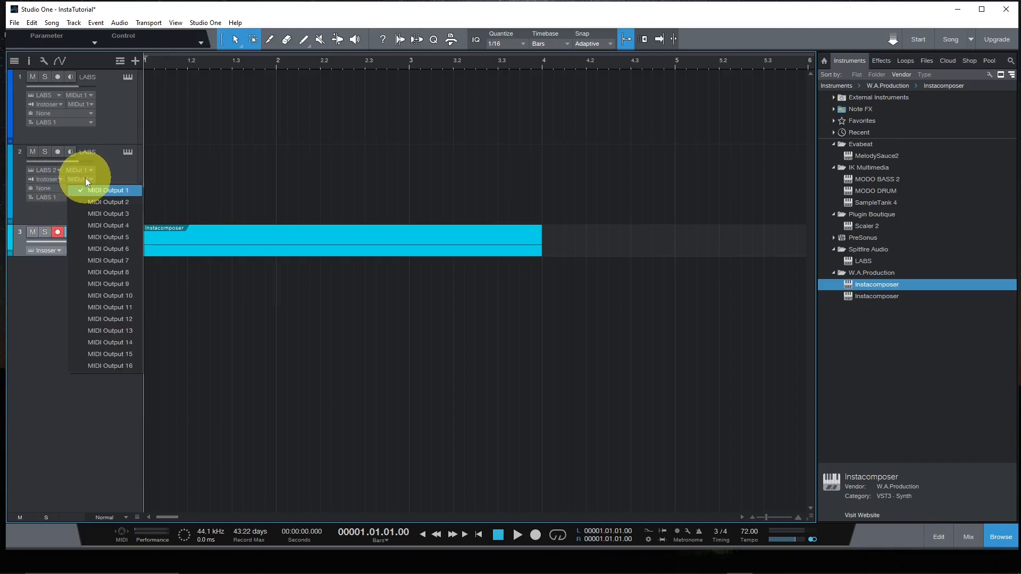
pyautogui.click(102, 202)
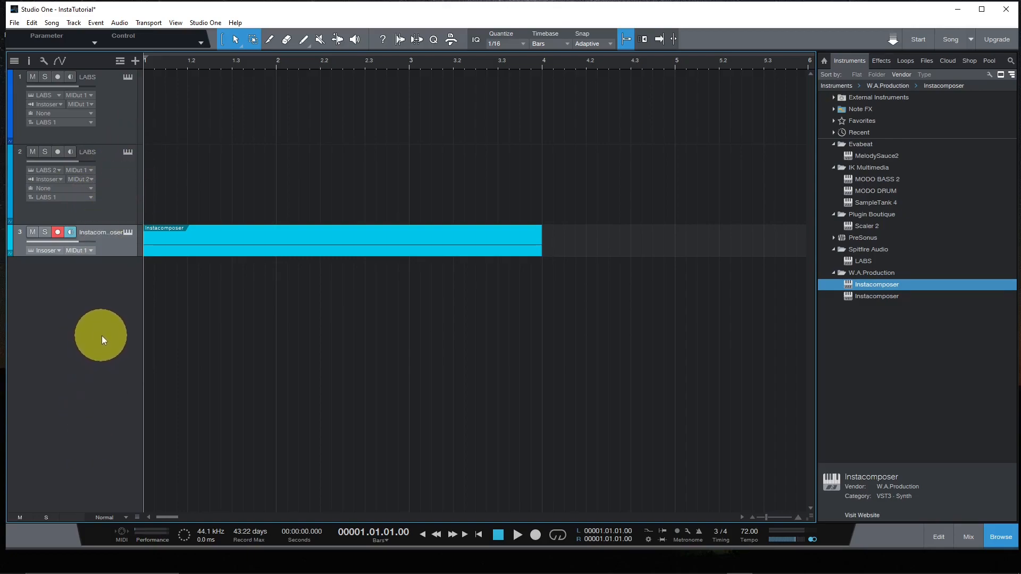
pyautogui.click(70, 76)
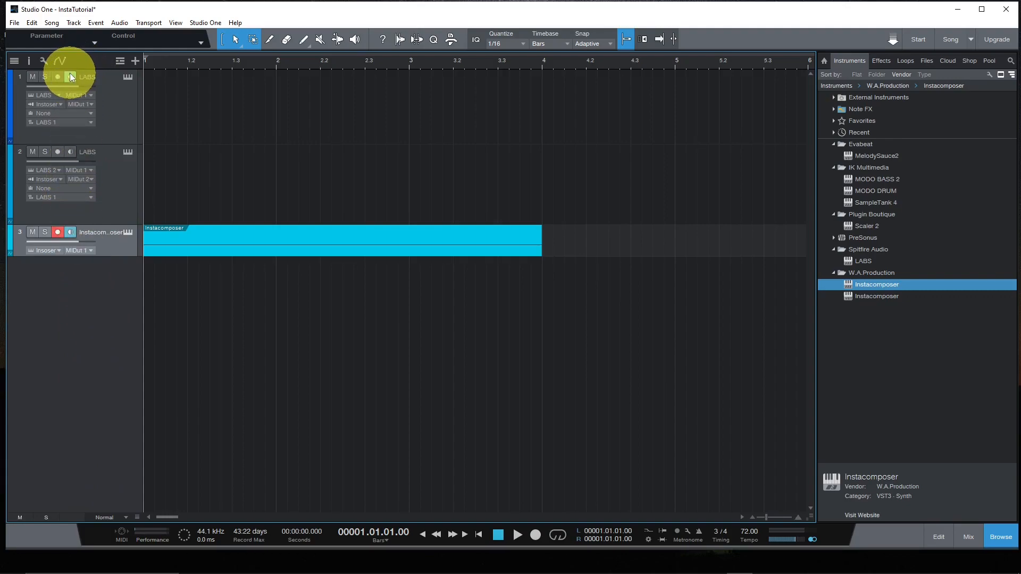
pyautogui.click(70, 152)
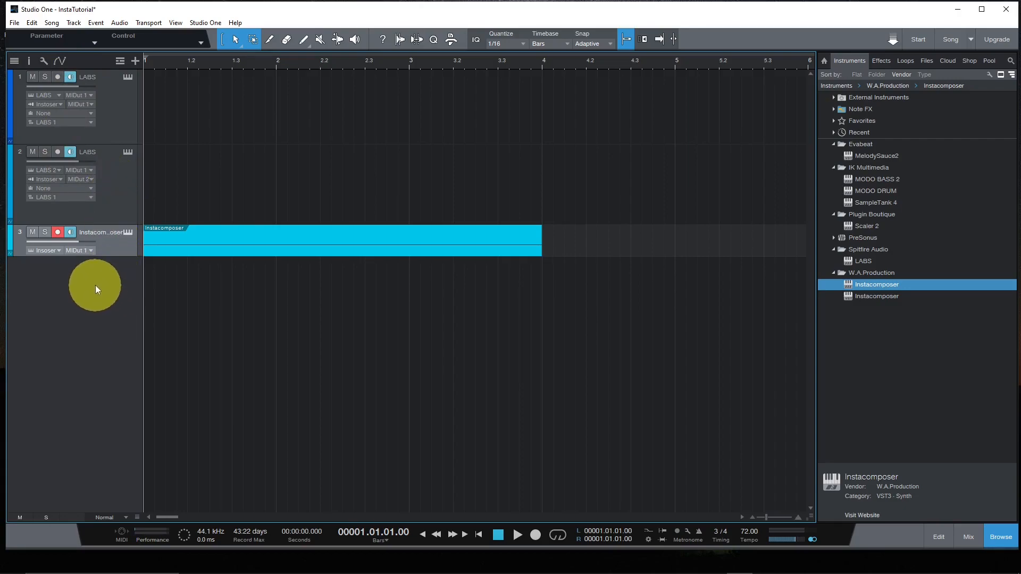
# - Open the Instacomposer instrument and set its Track 1 mode to Chord and Track 2 mode to Melody
pyautogui.click(128, 232)
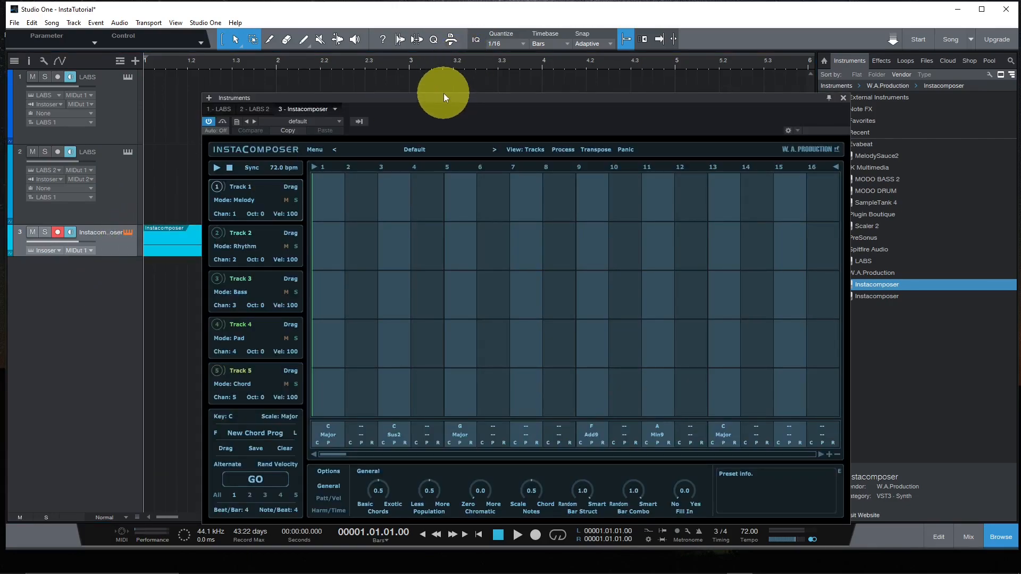
pyautogui.moveTo(448, 95); pyautogui.dragTo(451, 67)
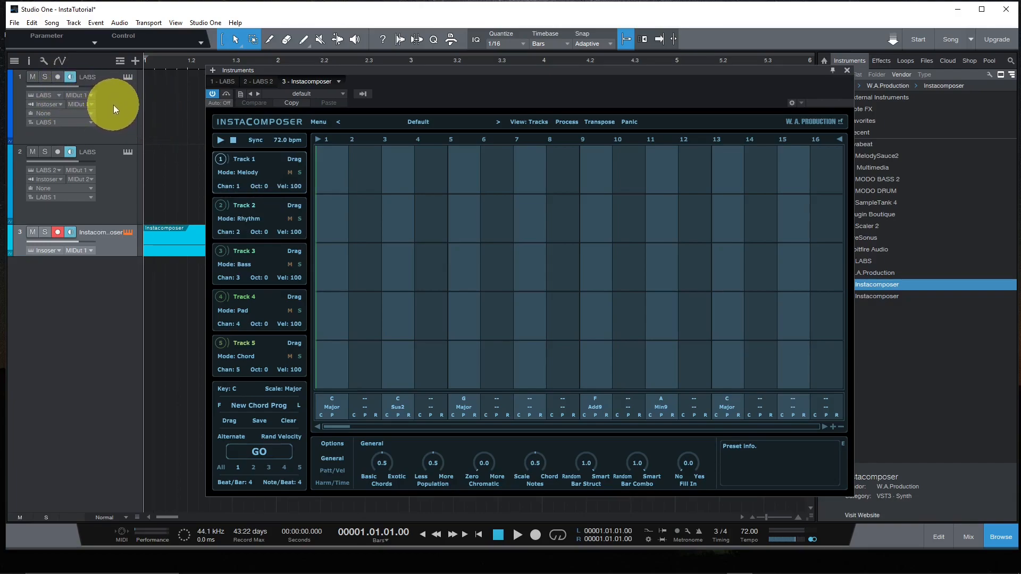
pyautogui.click(250, 172)
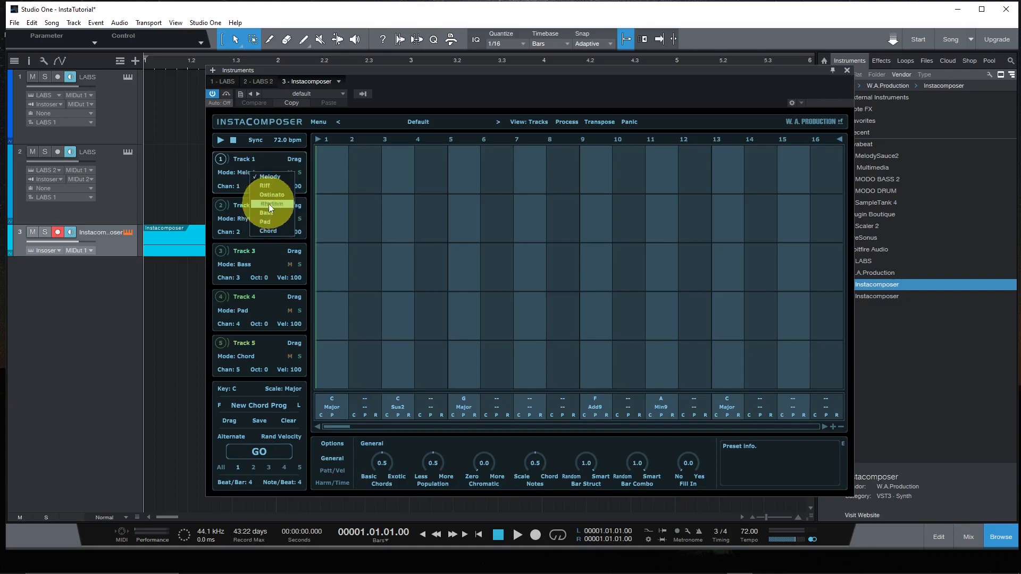
pyautogui.click(268, 232)
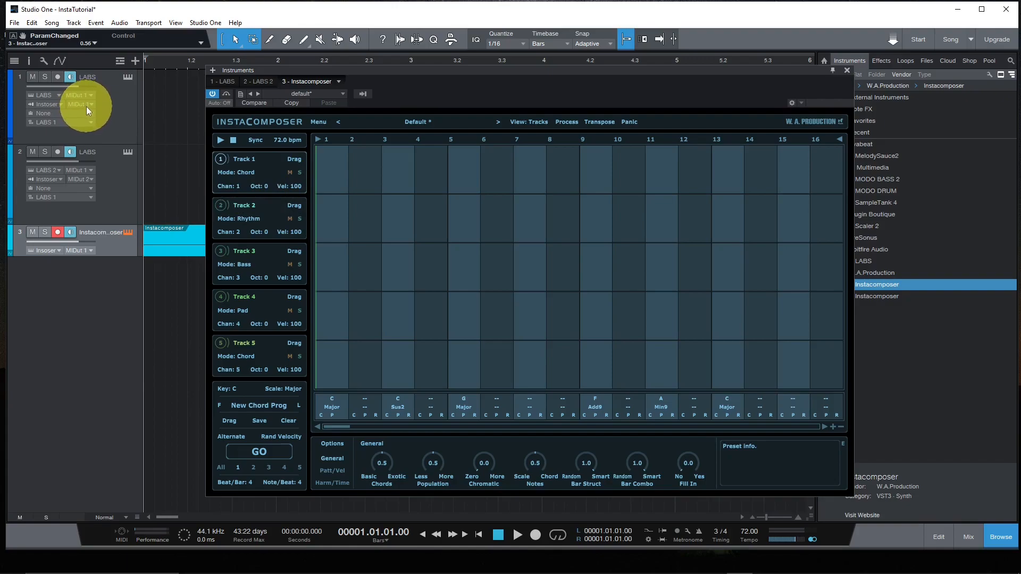
pyautogui.click(245, 219)
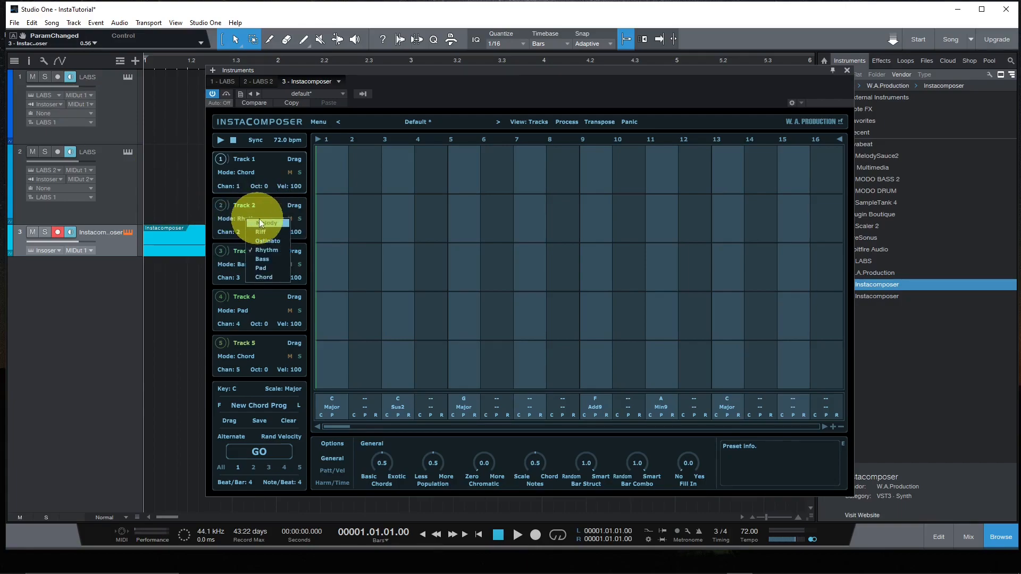
pyautogui.click(263, 223)
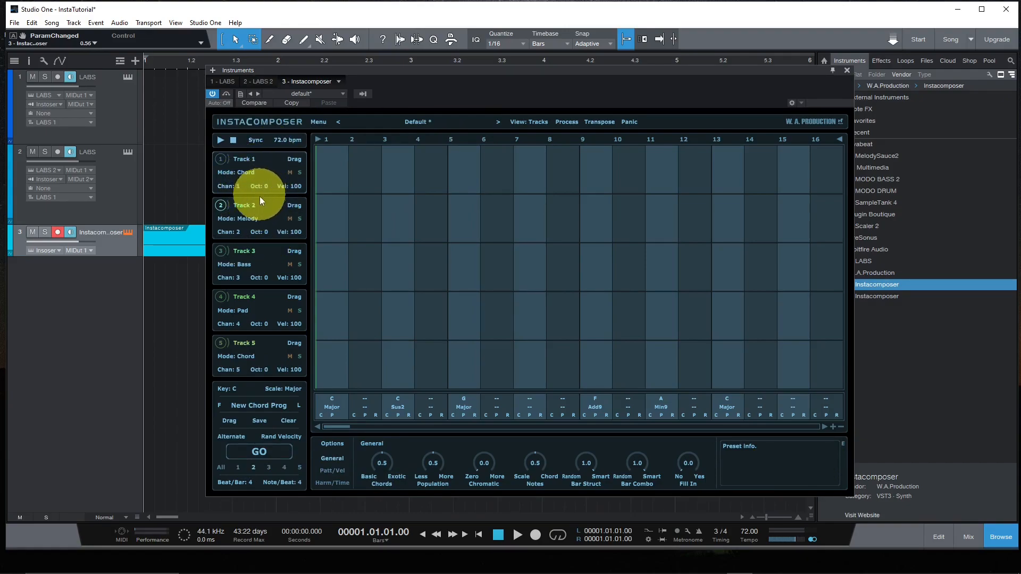
pyautogui.click(433, 123)
pyautogui.moveTo(474, 128)
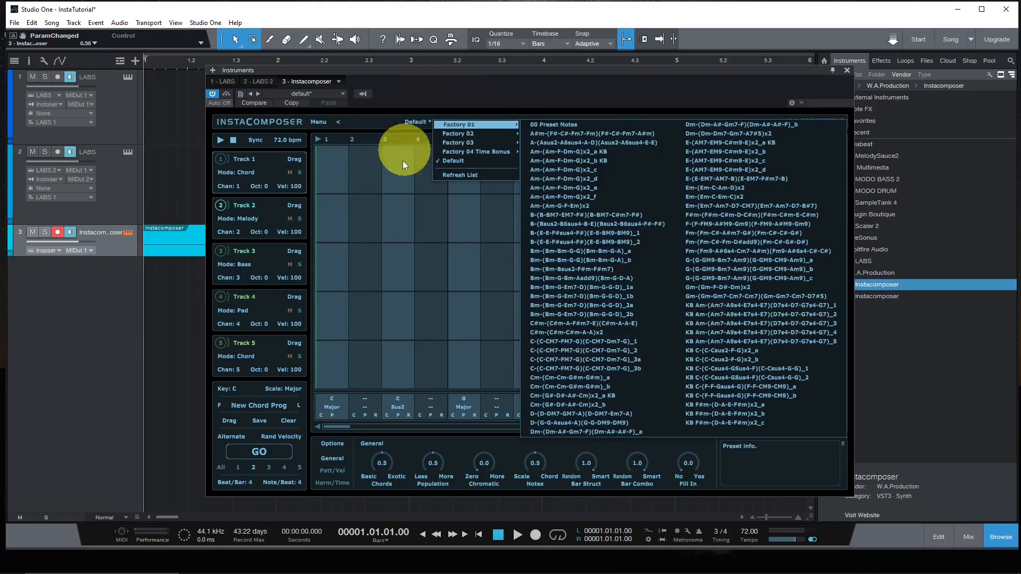
pyautogui.click(385, 122)
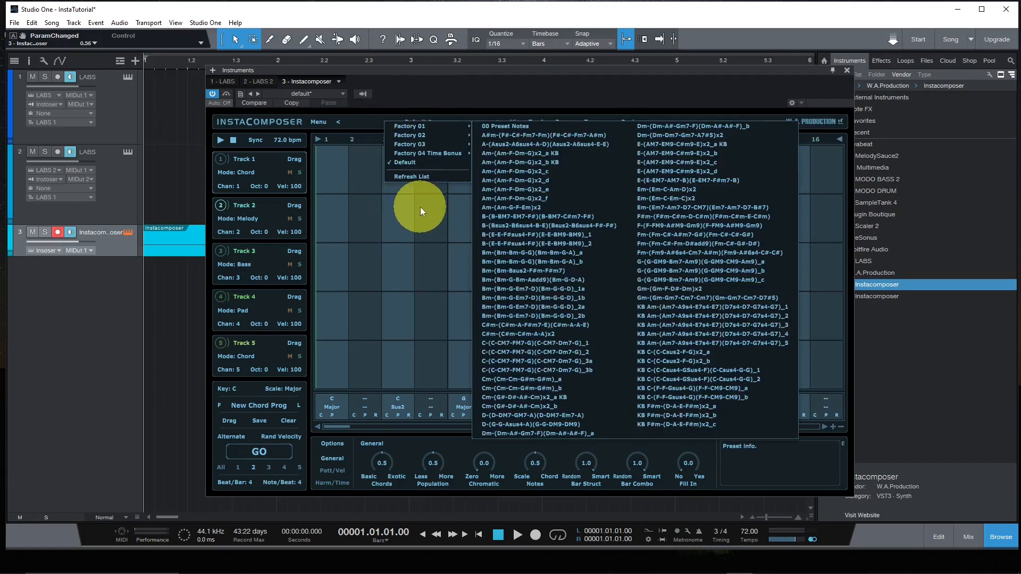
pyautogui.click(420, 210)
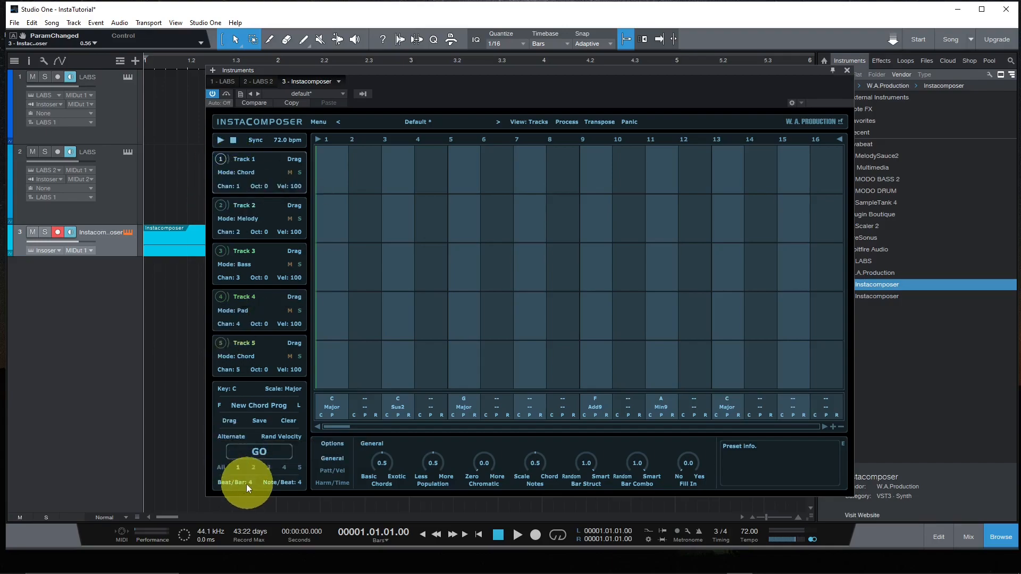
# - Generate a chord part on Instacomposer's Track 1 and a melody part on its Track 2
pyautogui.click(252, 453)
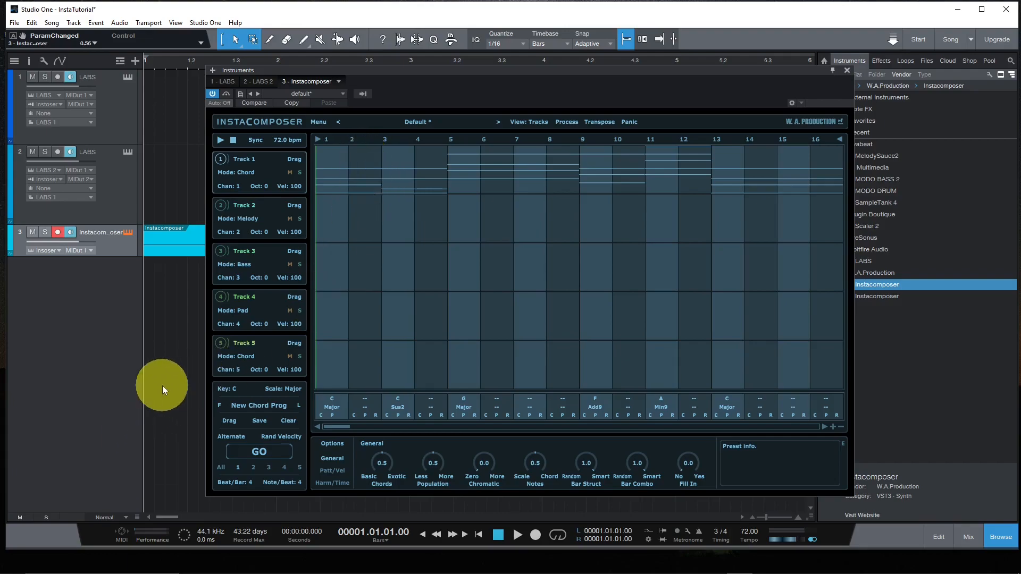
pyautogui.click(254, 467)
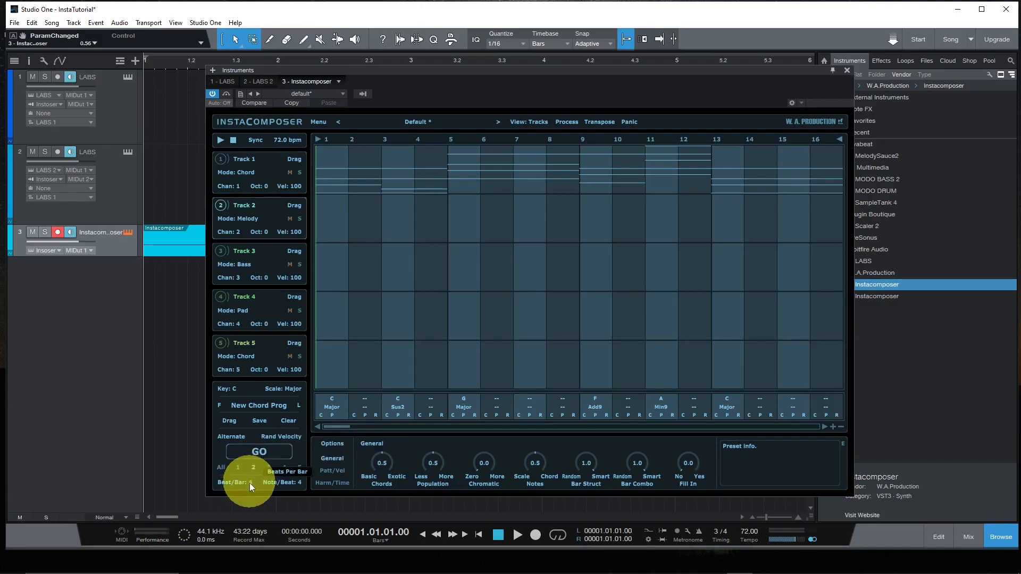
pyautogui.click(259, 453)
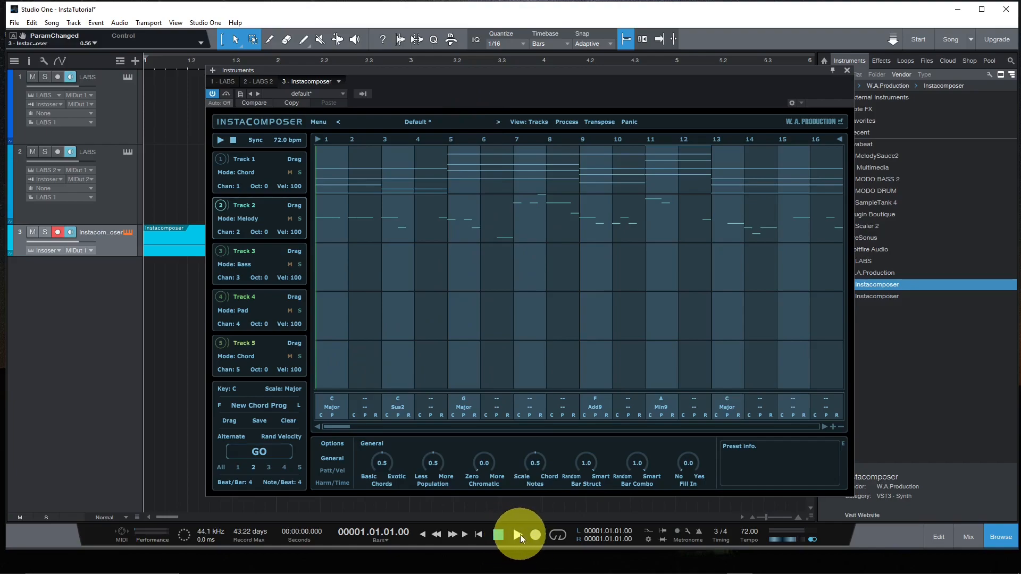
# - Play the song from the beginning to hear the generated chord and melody parts, and stop playback
pyautogui.click(479, 536)
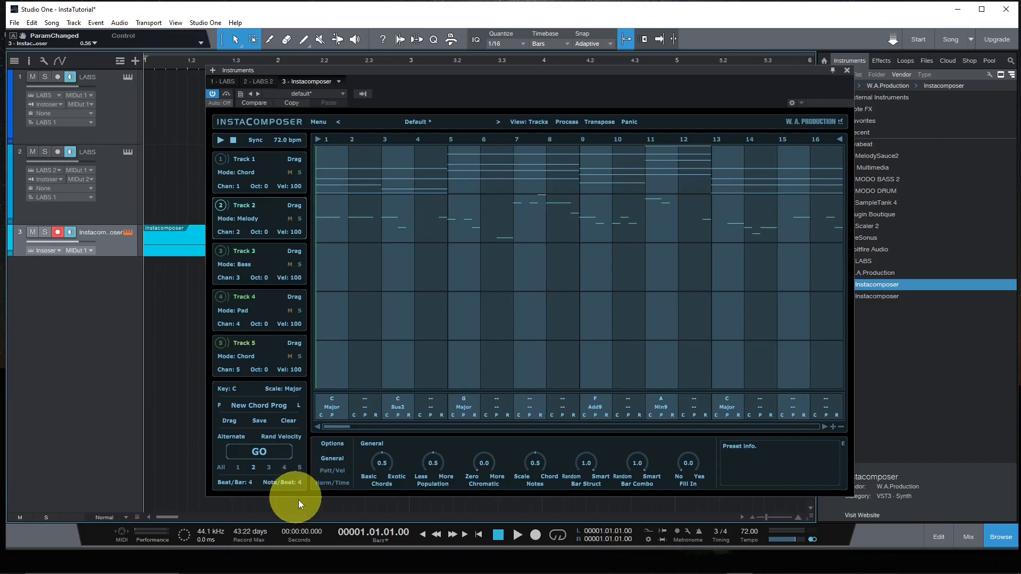
pyautogui.click(517, 535)
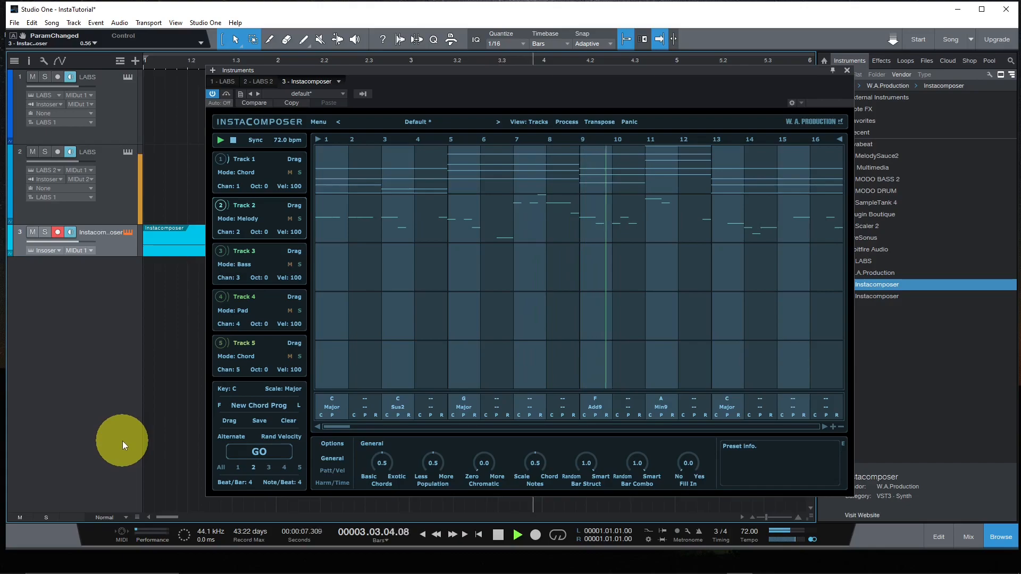
pyautogui.click(491, 537)
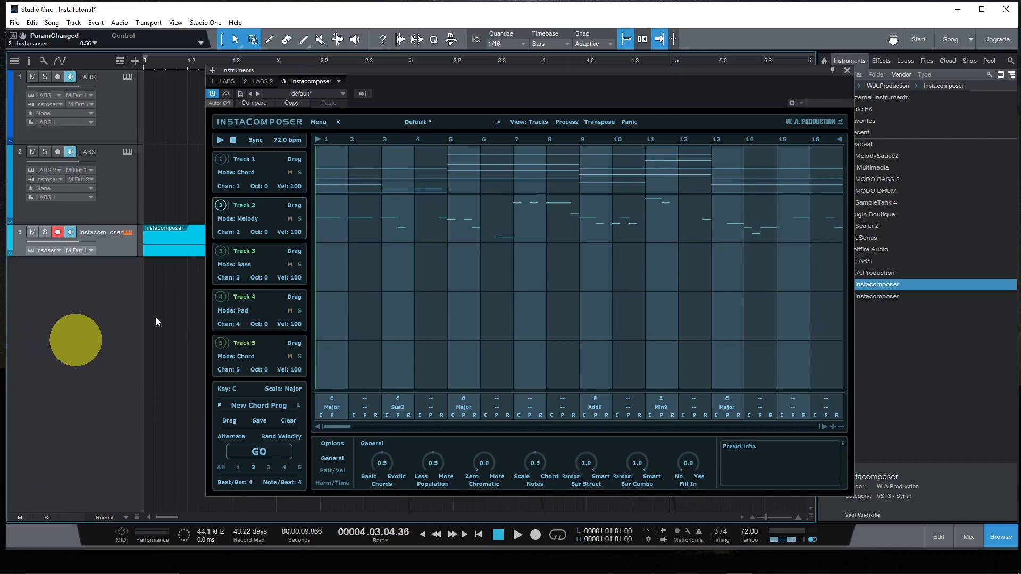
# - Close the Instacomposer window, set the loop range from bar 1 to the start of bar 4, and enable looping
pyautogui.click(847, 70)
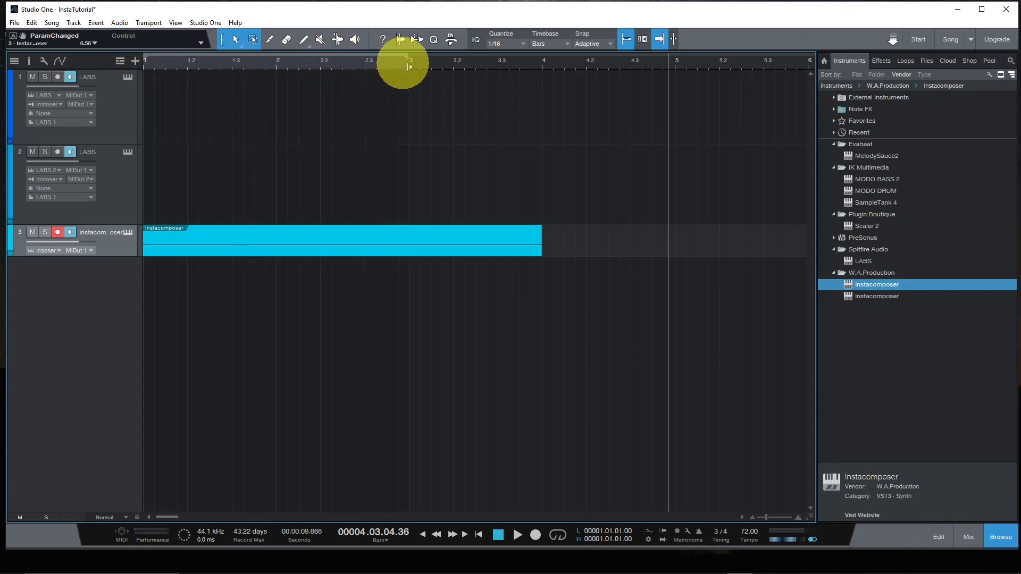
pyautogui.moveTo(542, 70); pyautogui.dragTo(538, 69)
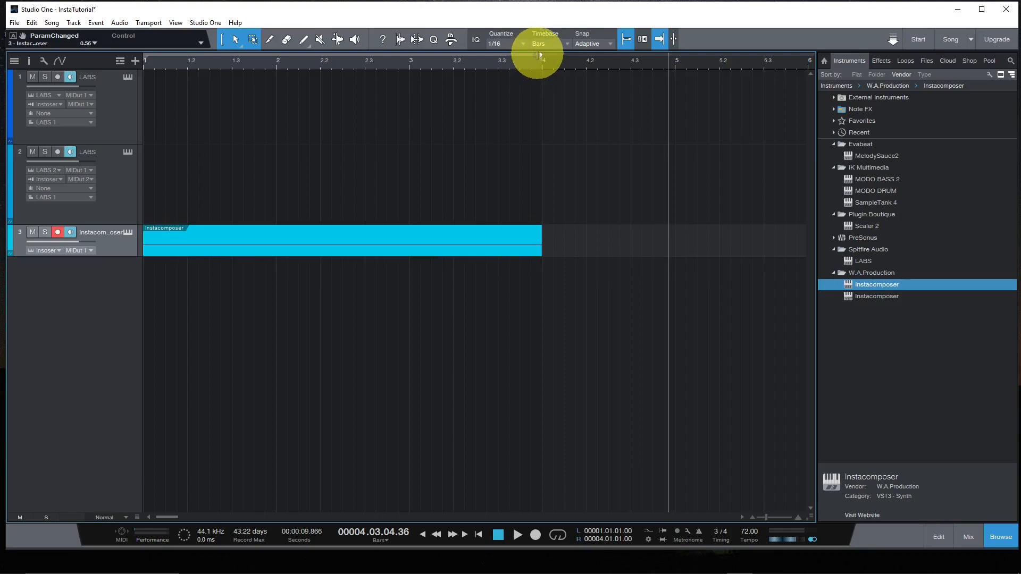
pyautogui.rightClick(538, 55)
pyautogui.click(556, 62)
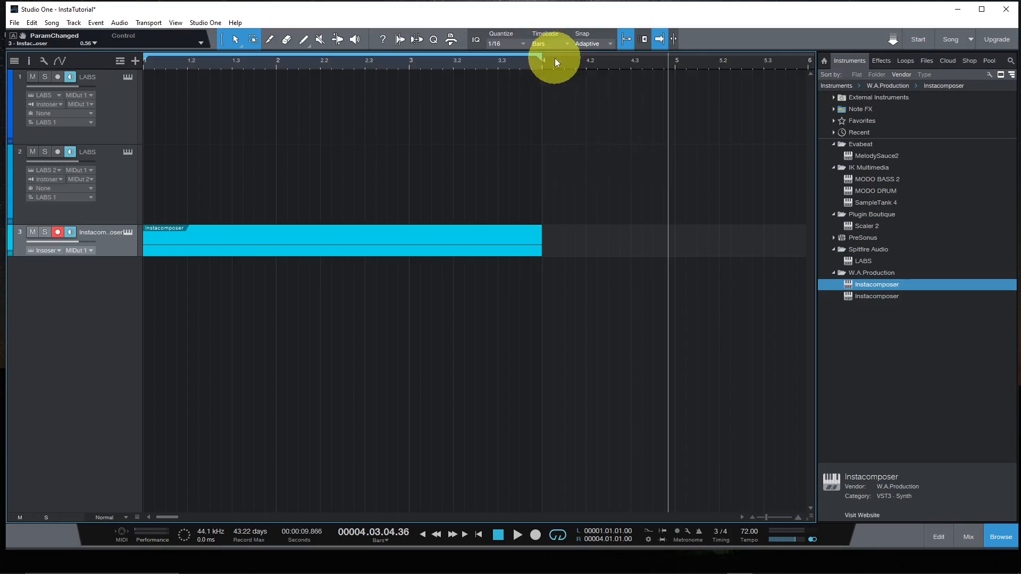
# - Return to the song start and play the looped section
pyautogui.moveTo(436, 563)
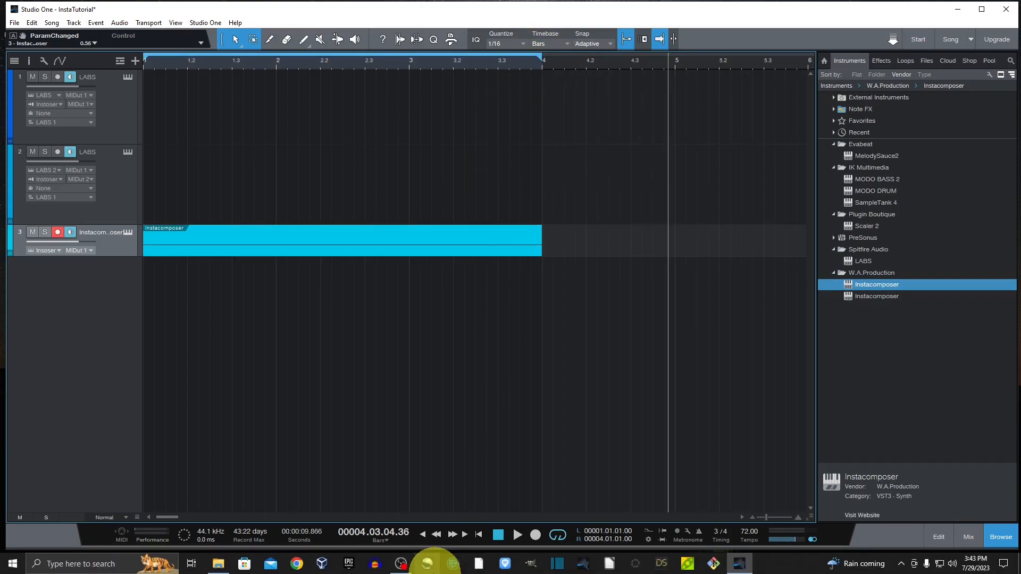
pyautogui.click(518, 535)
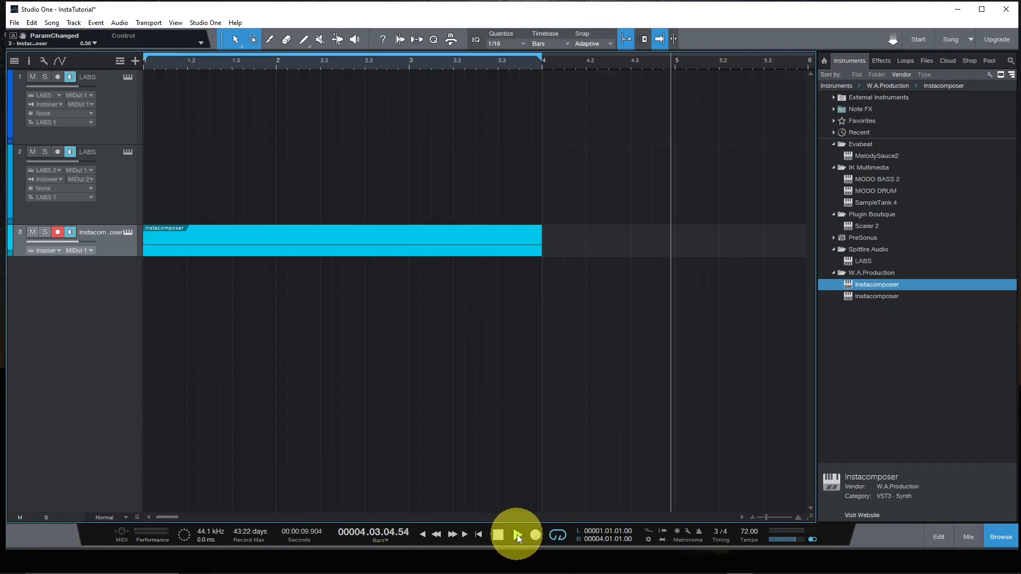
pyautogui.click(498, 535)
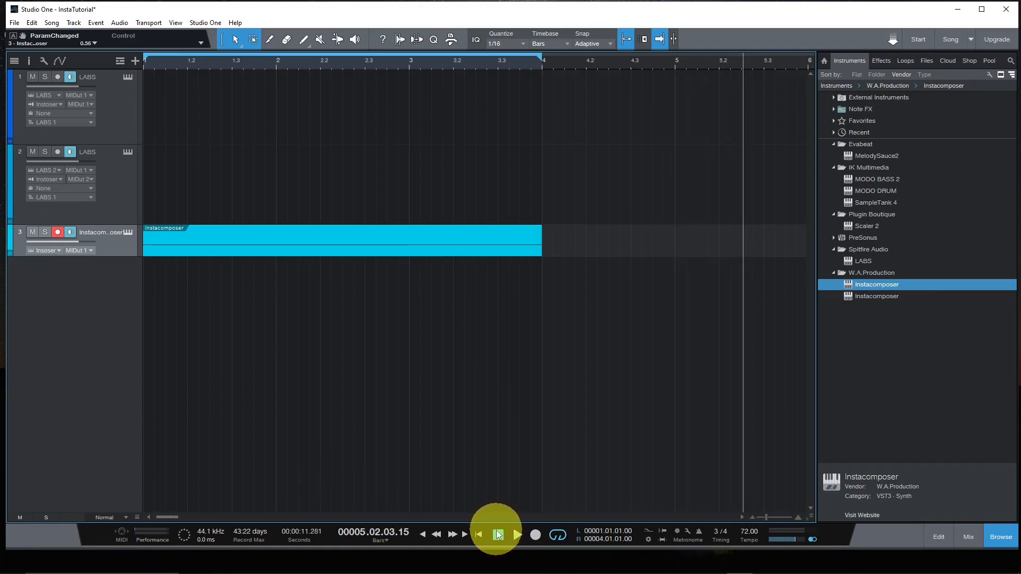
pyautogui.click(479, 536)
pyautogui.click(518, 535)
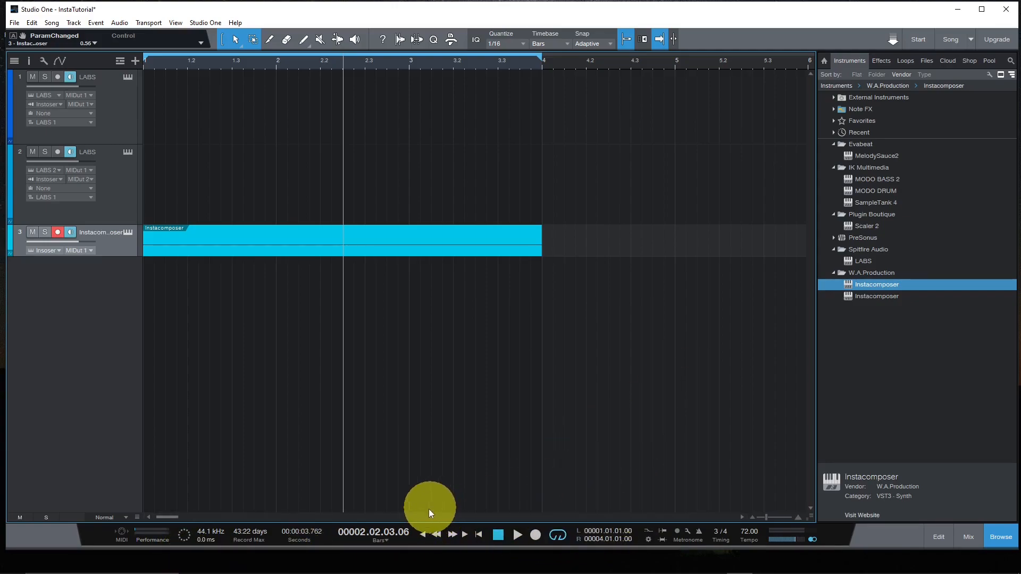
# - Reopen Instacomposer, examine where its generated parts end on the timeline, and close the window
pyautogui.click(128, 232)
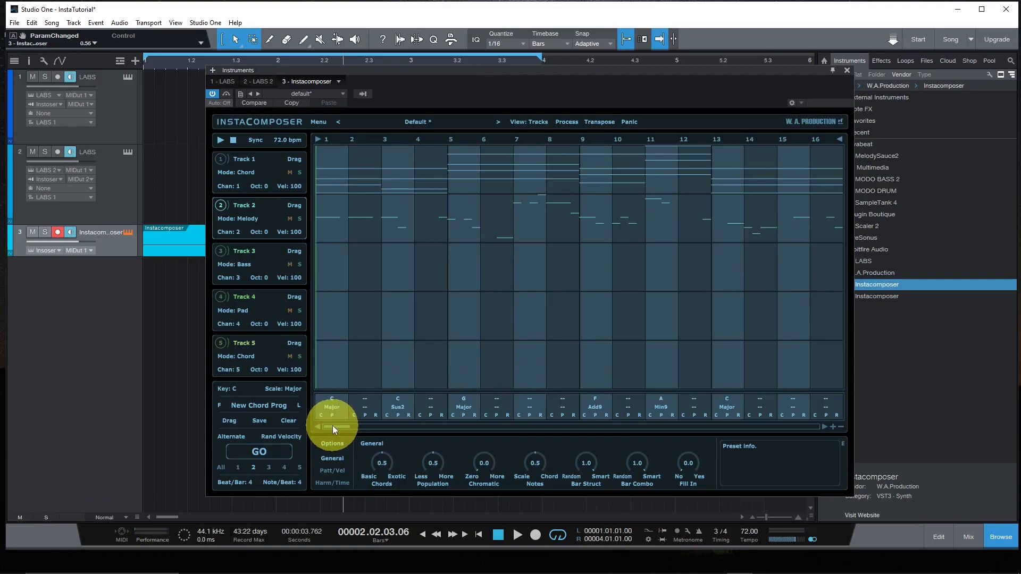
pyautogui.moveTo(333, 426); pyautogui.dragTo(409, 424)
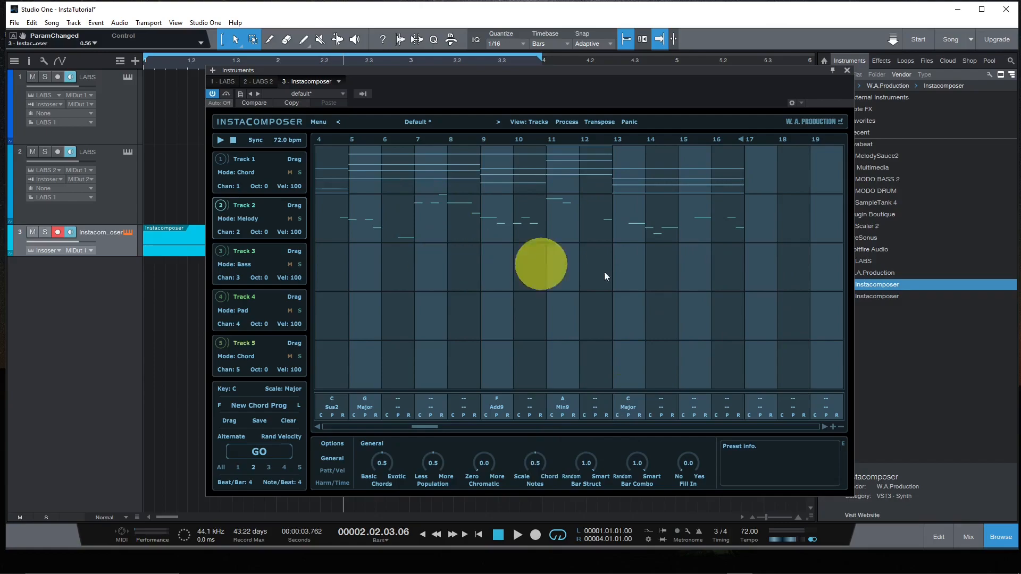
pyautogui.moveTo(426, 425); pyautogui.dragTo(323, 435)
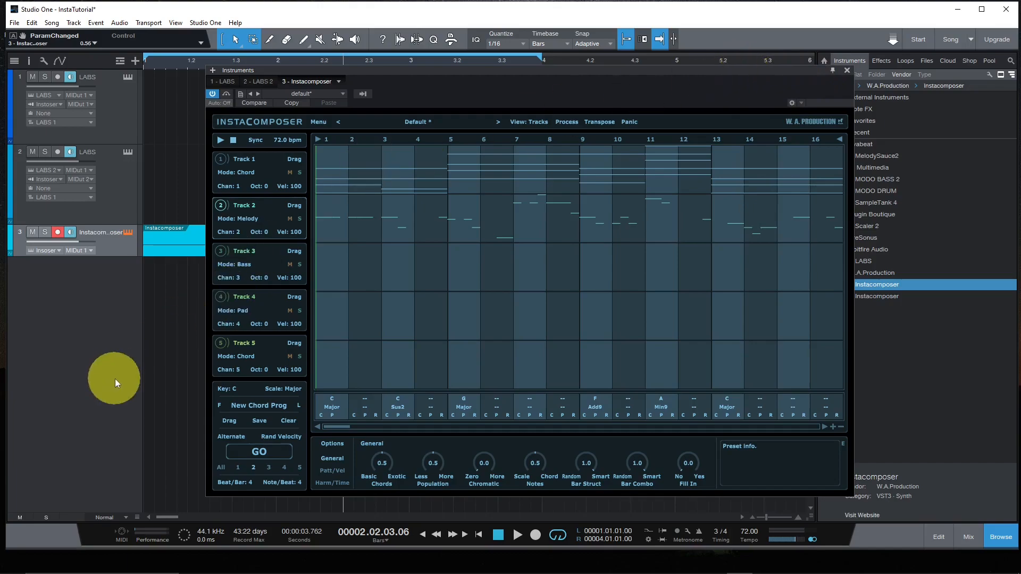
pyautogui.click(846, 70)
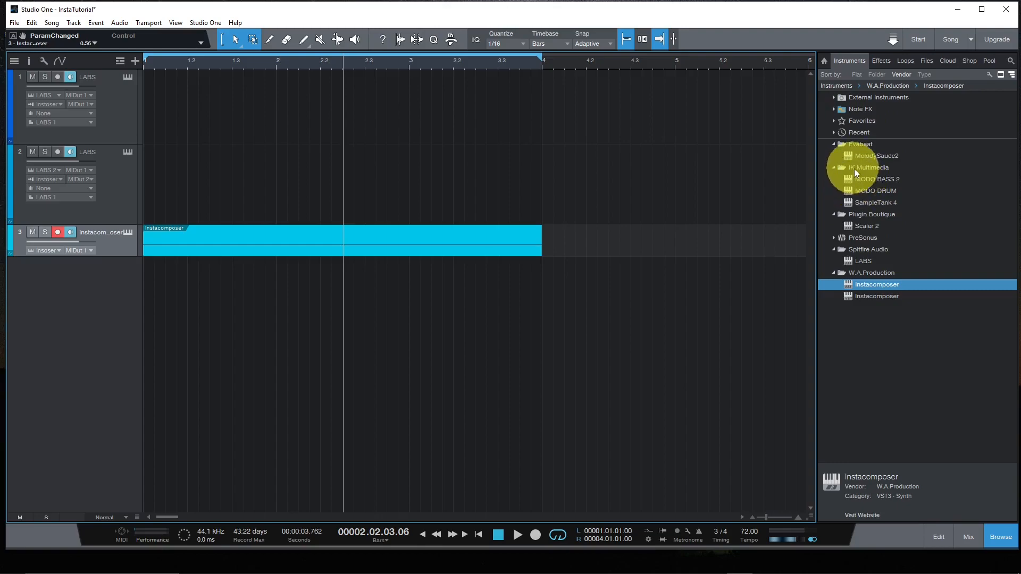
# - Add a third LABS track above the Instacomposer track, load the Bass Guitar preset Classic Bass - Amp, and close the instrument window
pyautogui.click(849, 262)
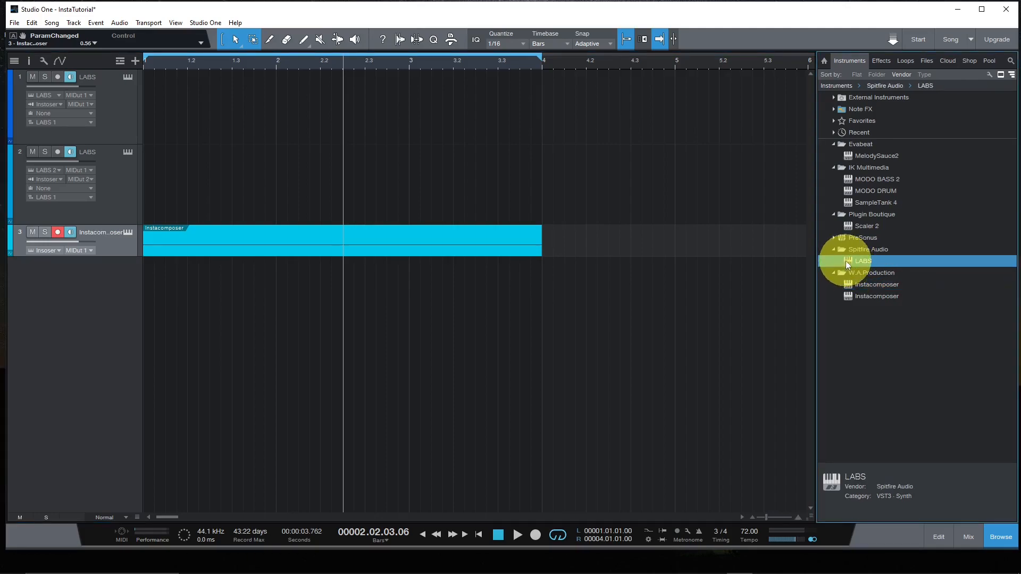
pyautogui.moveTo(848, 264); pyautogui.dragTo(86, 229)
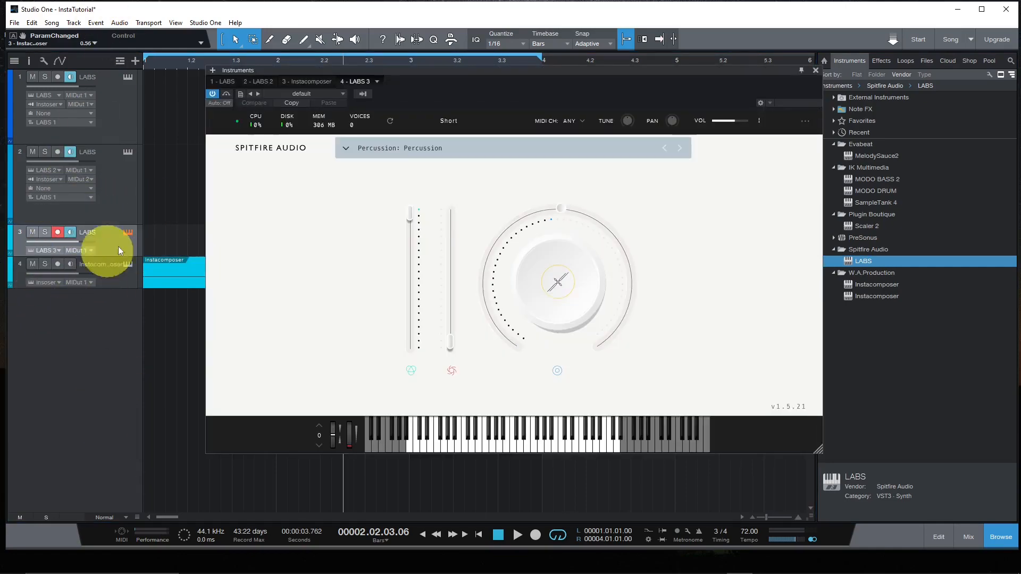
pyautogui.click(347, 149)
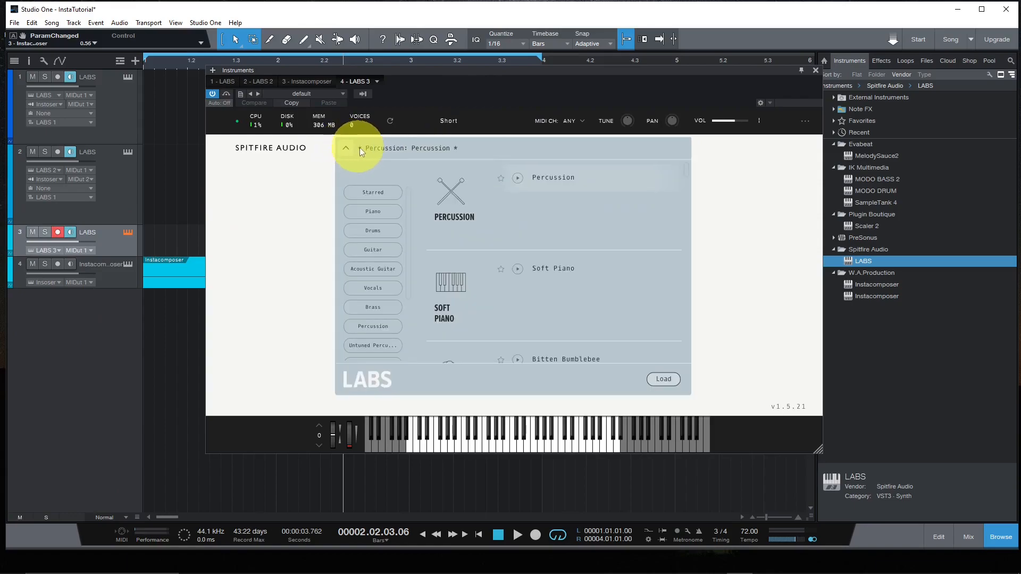
pyautogui.click(366, 252)
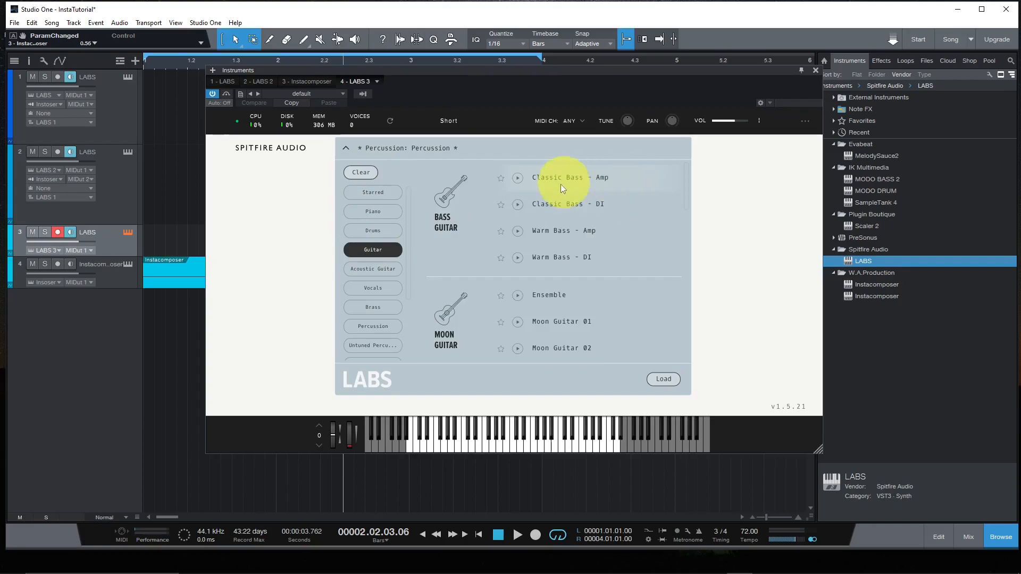
pyautogui.click(663, 378)
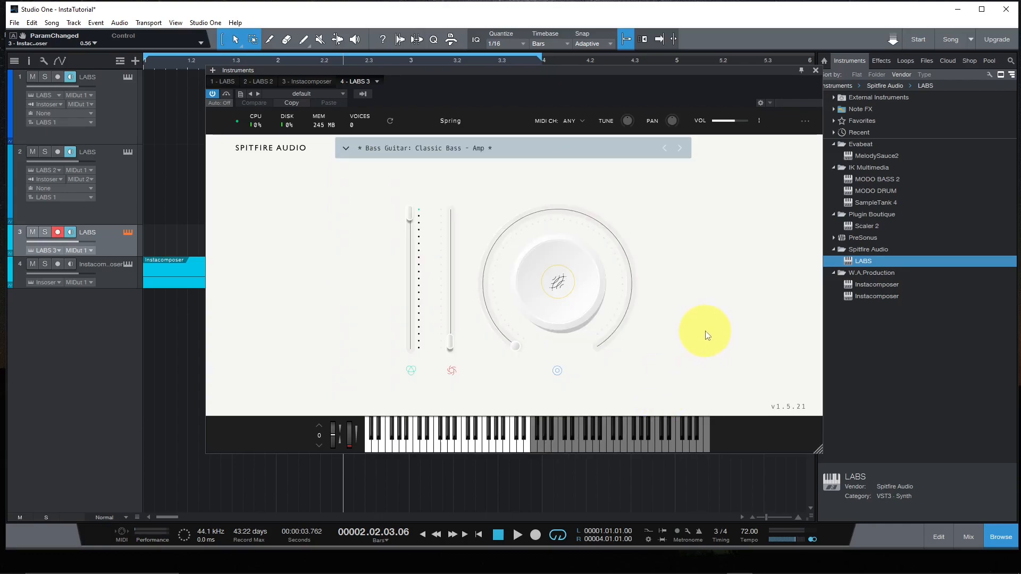
pyautogui.click(816, 70)
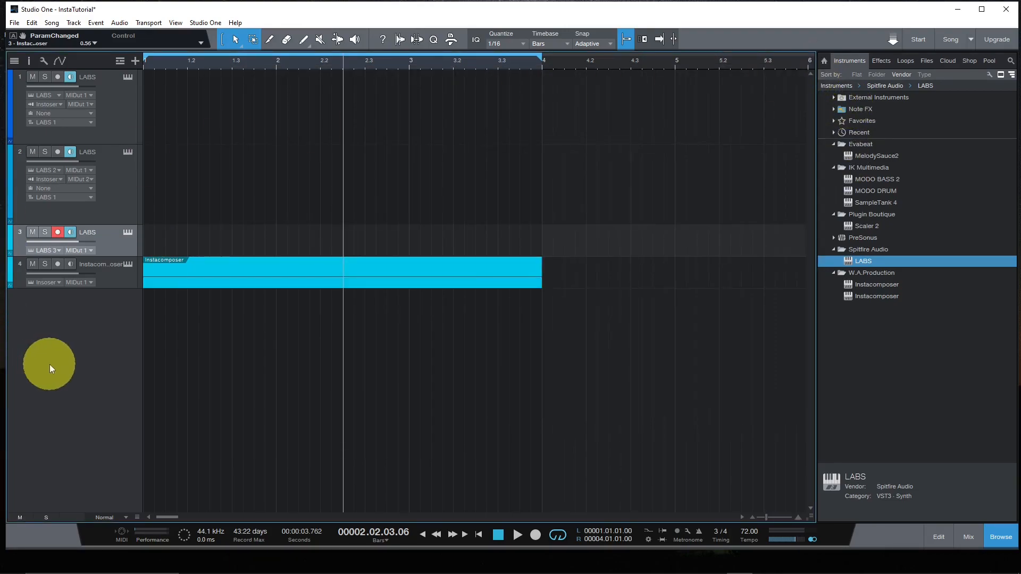
# - Enlarge the third LABS track to expose its input settings and set its input to Instacomposer
pyautogui.moveTo(118, 256); pyautogui.dragTo(120, 293)
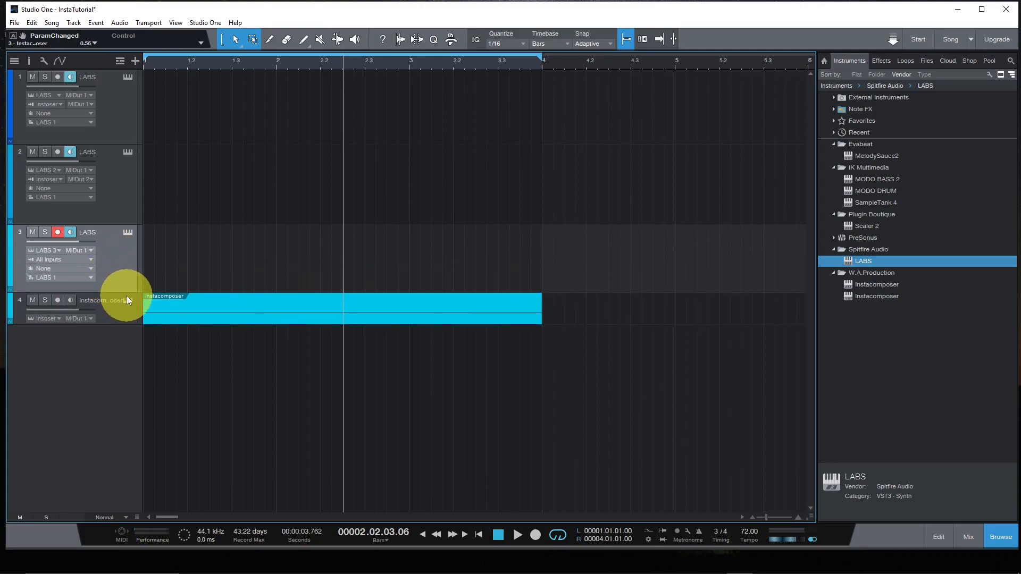
pyautogui.click(49, 260)
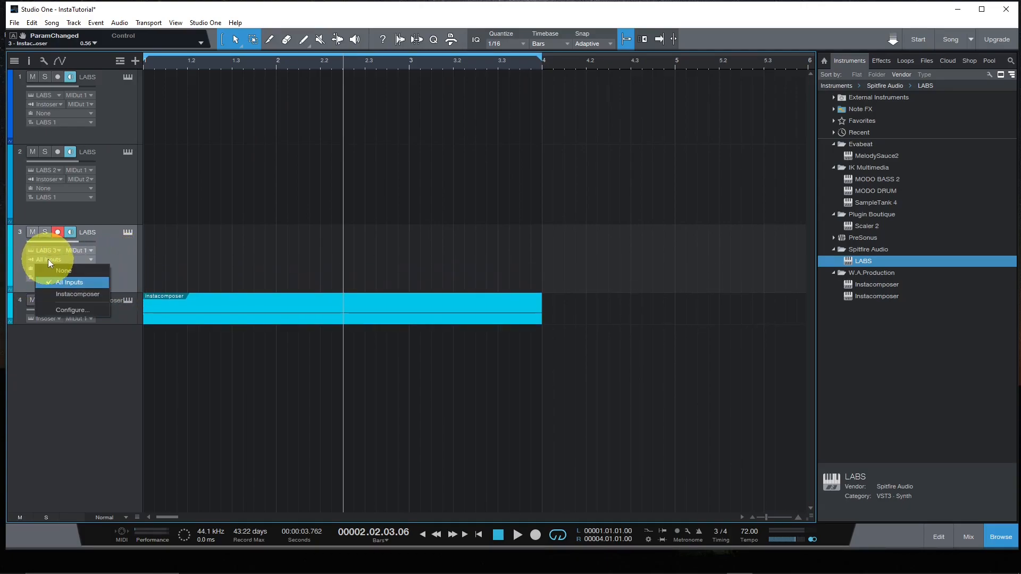
pyautogui.click(67, 294)
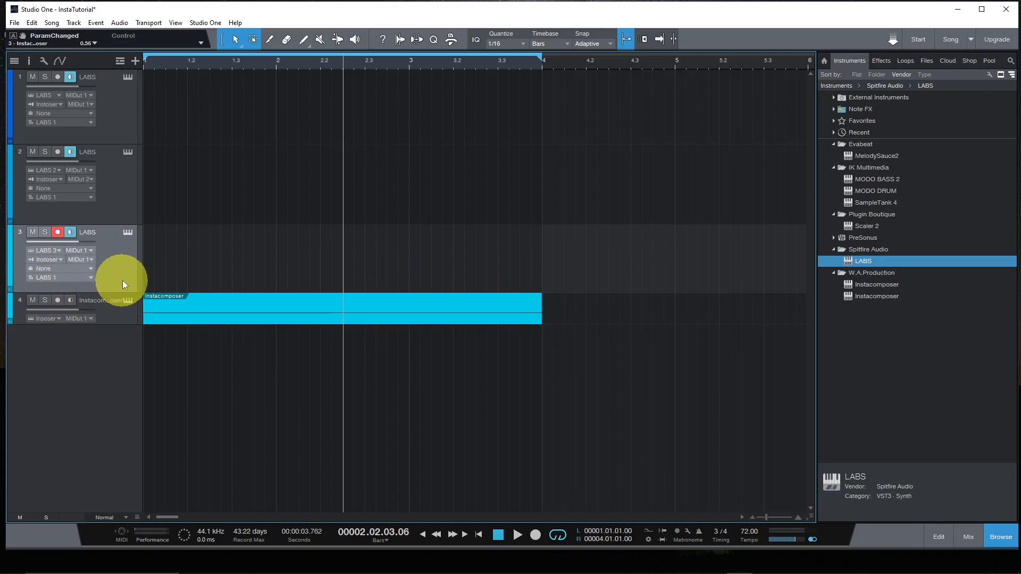
# - Set the third LABS track's Instacomposer input to MIDI Output 3 and generate only Instacomposer's Track 3 bass part
pyautogui.click(80, 260)
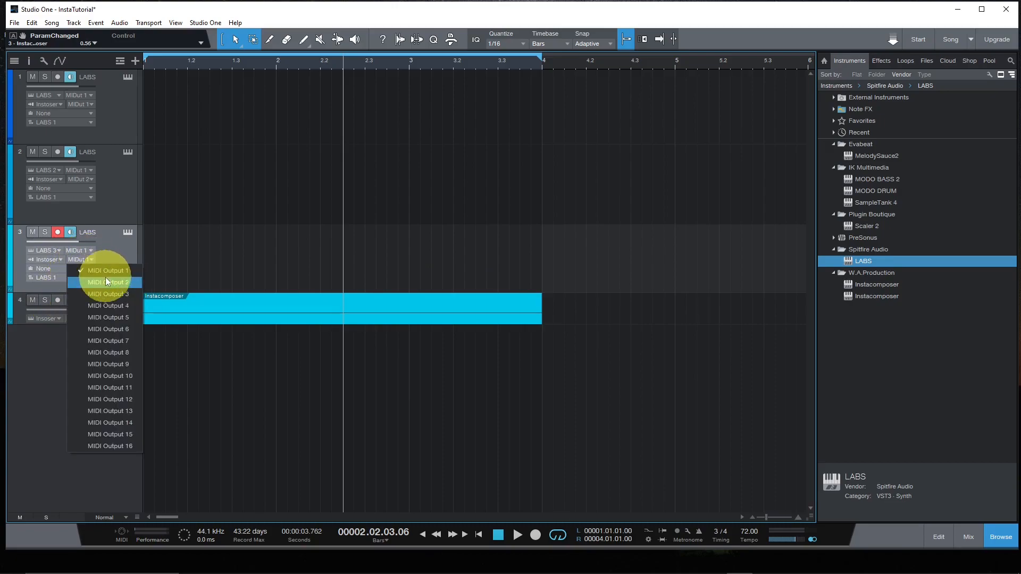
pyautogui.click(105, 295)
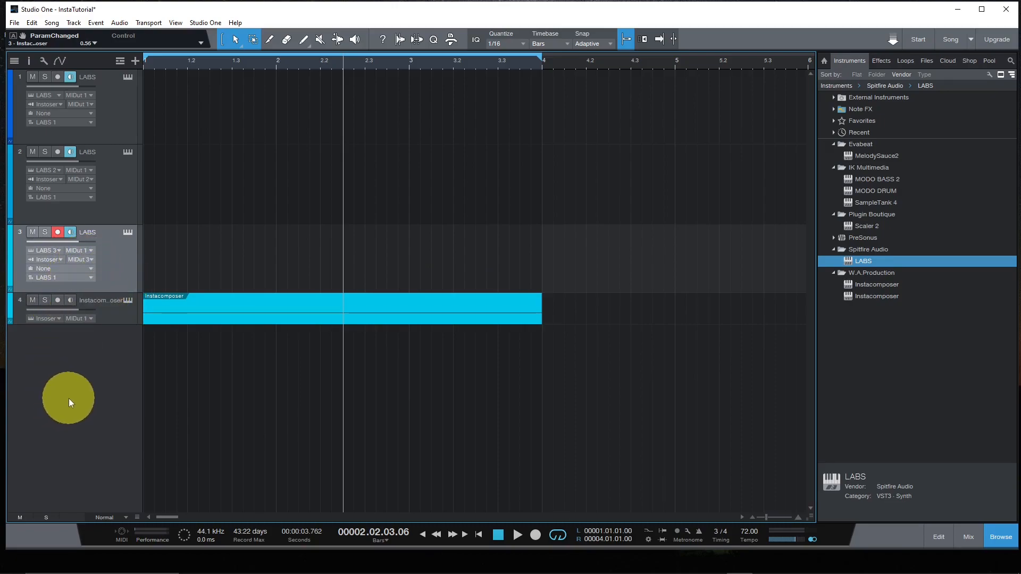
pyautogui.click(132, 300)
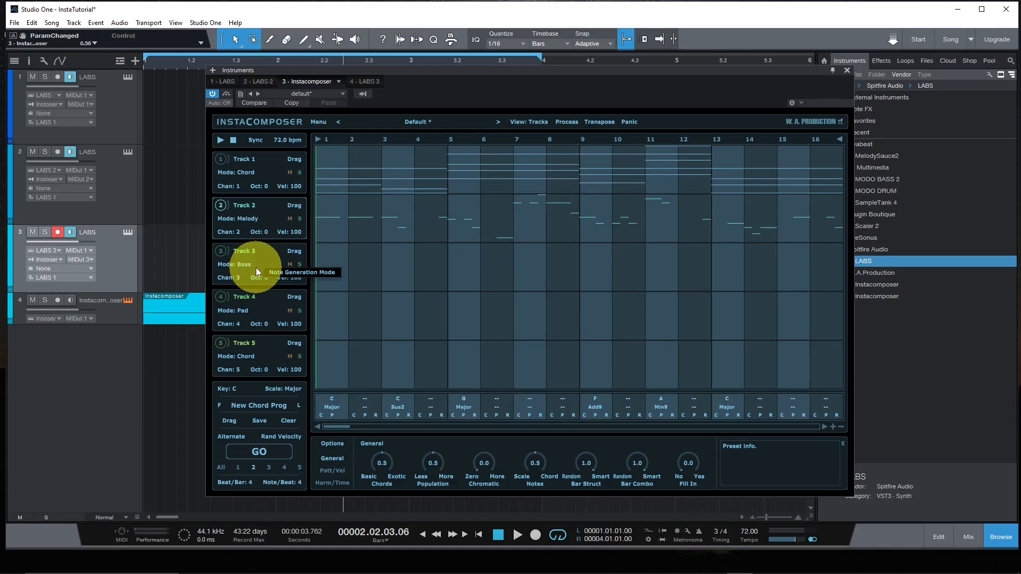
pyautogui.click(268, 468)
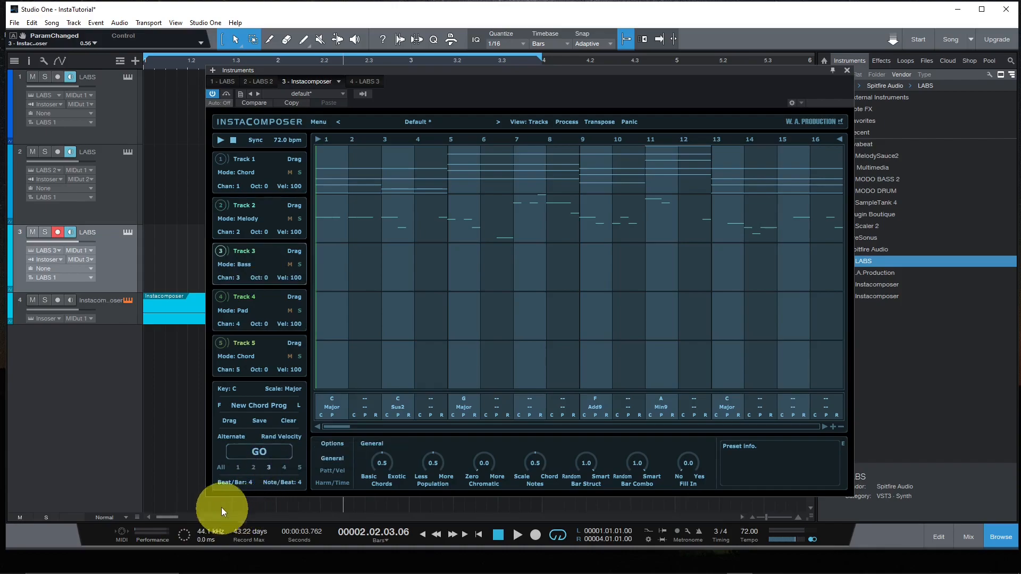
pyautogui.click(259, 452)
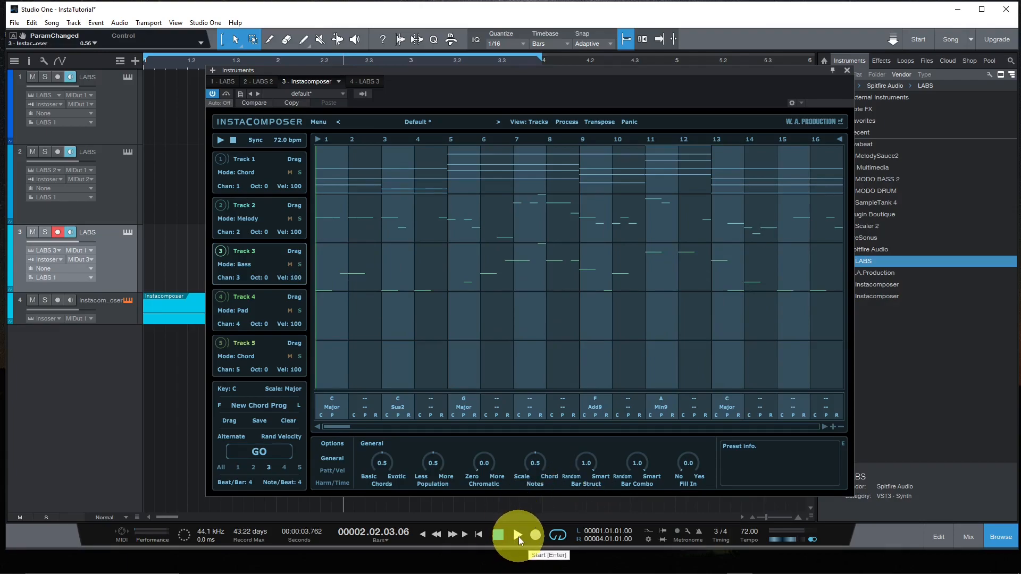
# - Play the chord, melody and bass parts together from the song start and stop playback
pyautogui.click(480, 535)
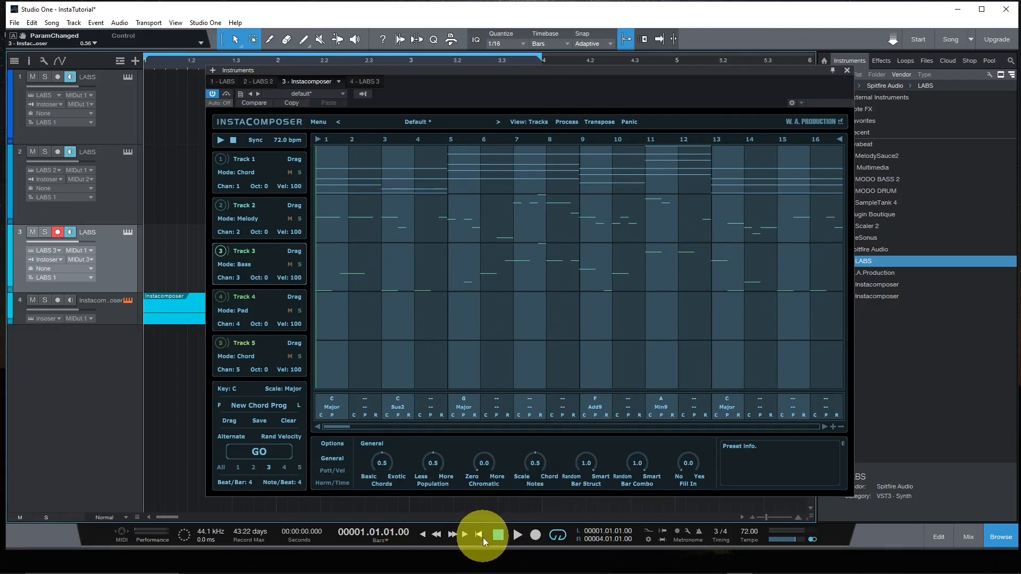
pyautogui.click(518, 535)
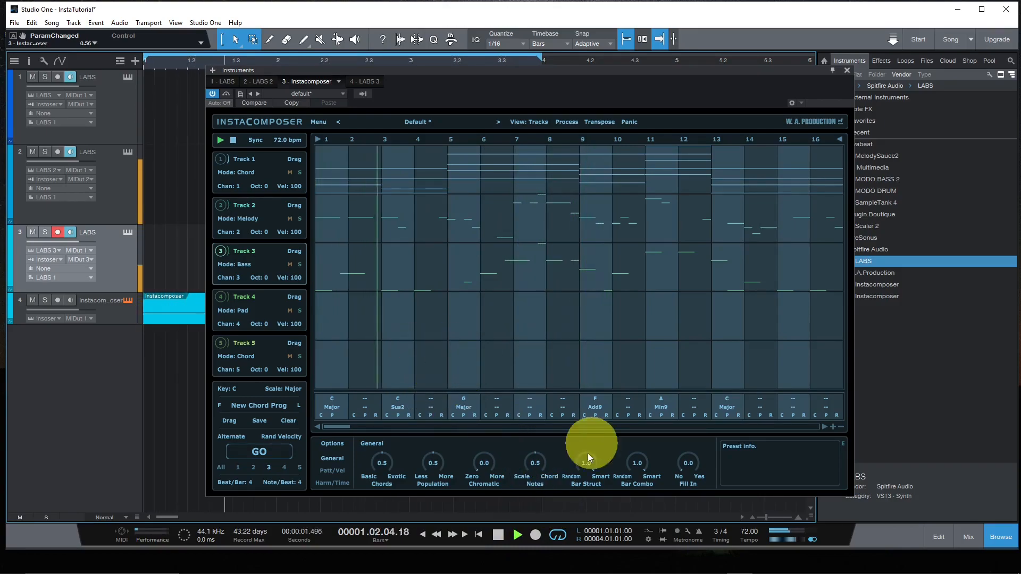
pyautogui.click(499, 537)
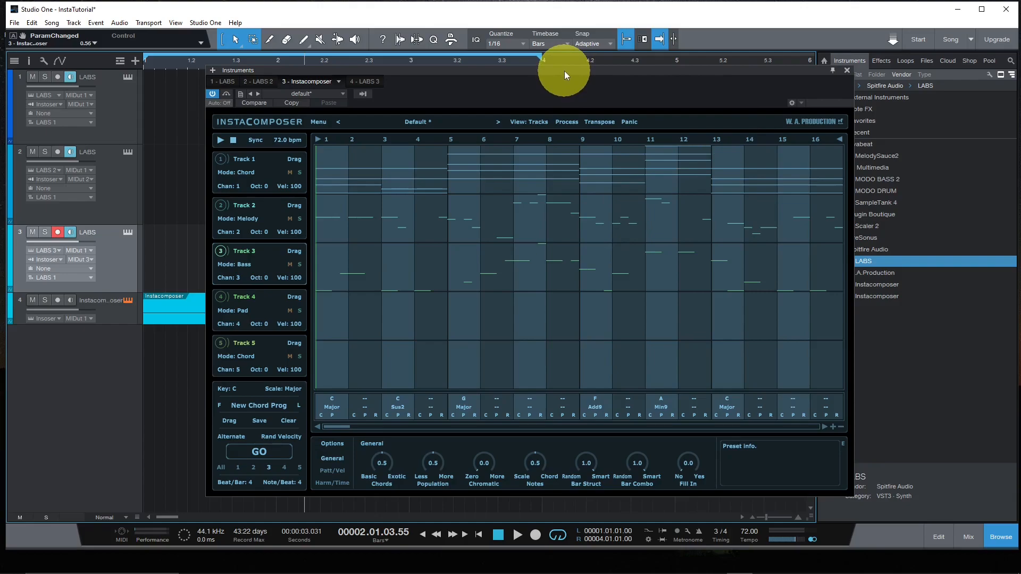
# - Move the Instacomposer window off the arrangement and place its Track 1 and Track 2 parts at the start of the first and second LABS tracks
pyautogui.moveTo(563, 71); pyautogui.dragTo(671, 64)
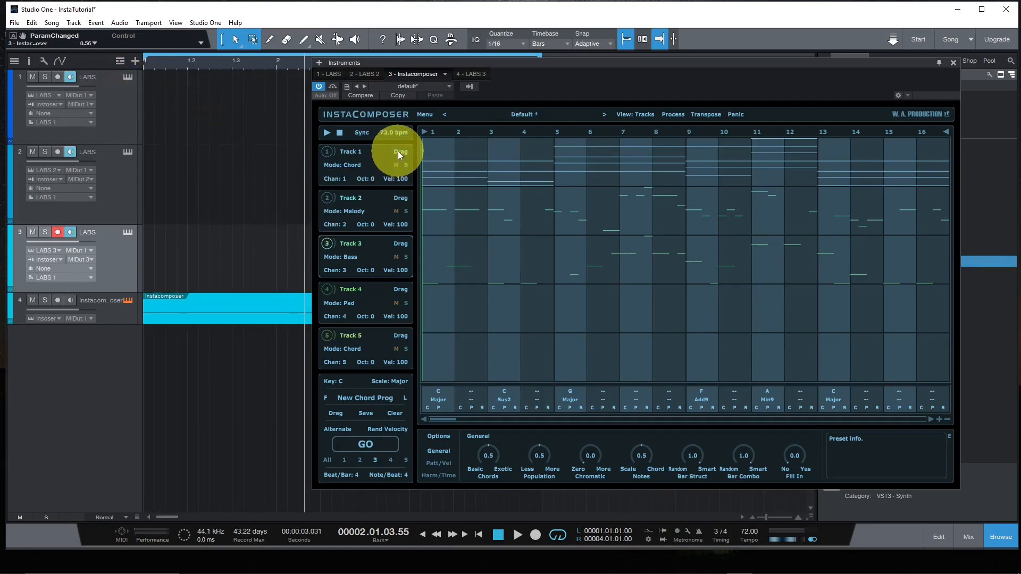
pyautogui.moveTo(400, 154); pyautogui.dragTo(169, 110)
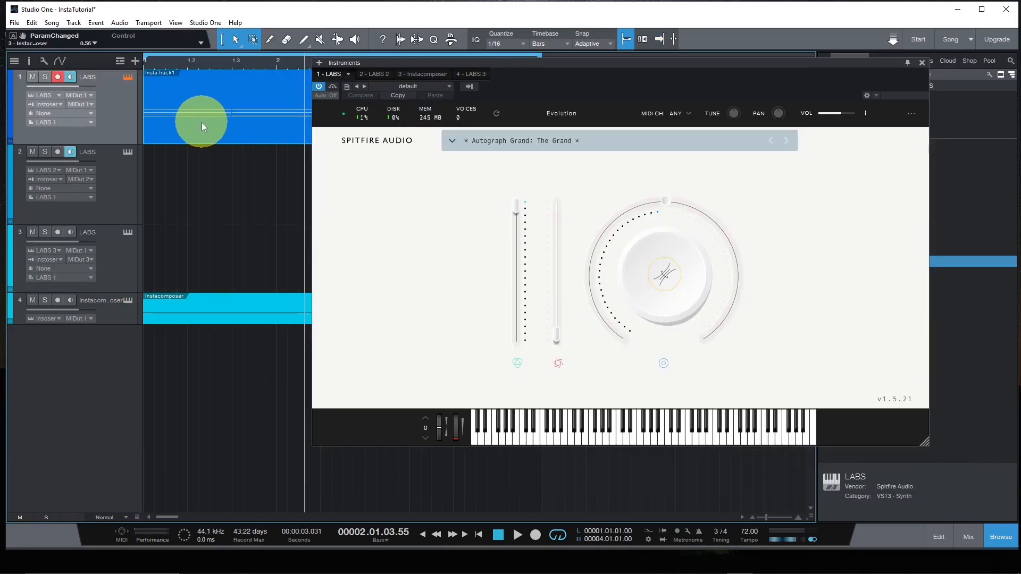
pyautogui.click(412, 74)
pyautogui.moveTo(405, 201); pyautogui.dragTo(164, 176)
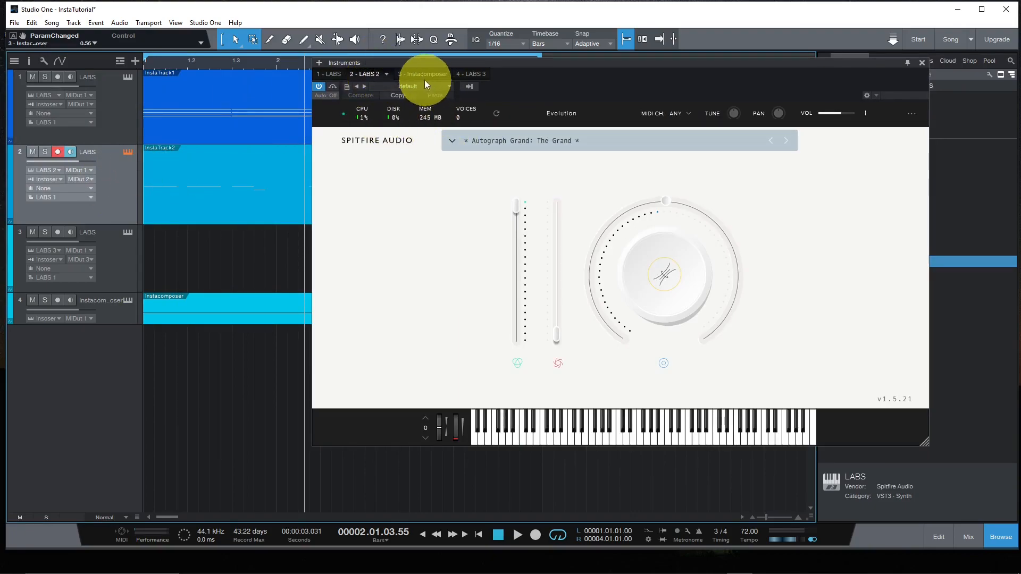
# - Place Instacomposer's Track 3 bass part at the start of the third LABS track and close the instrument window
pyautogui.click(477, 74)
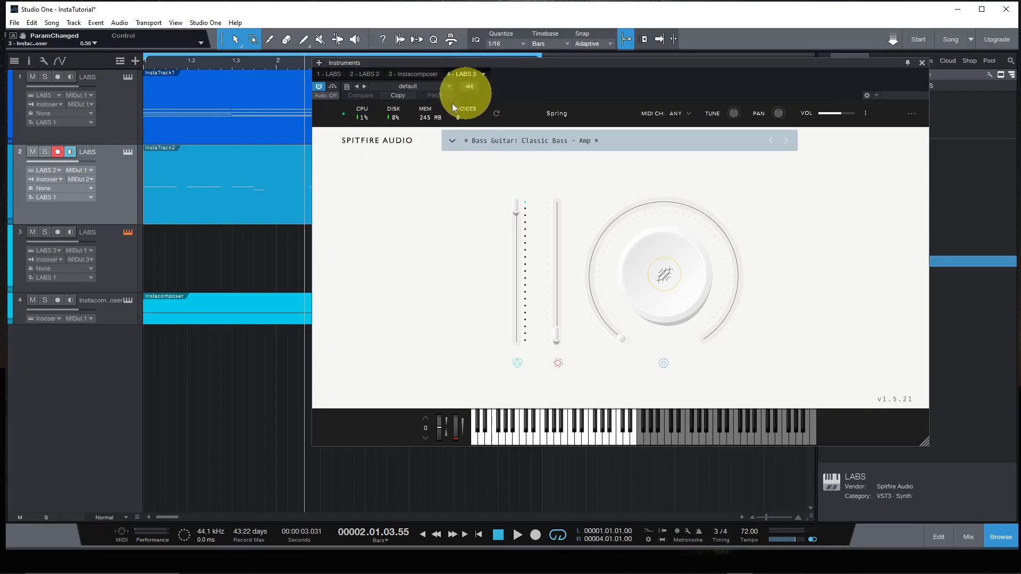
pyautogui.click(411, 74)
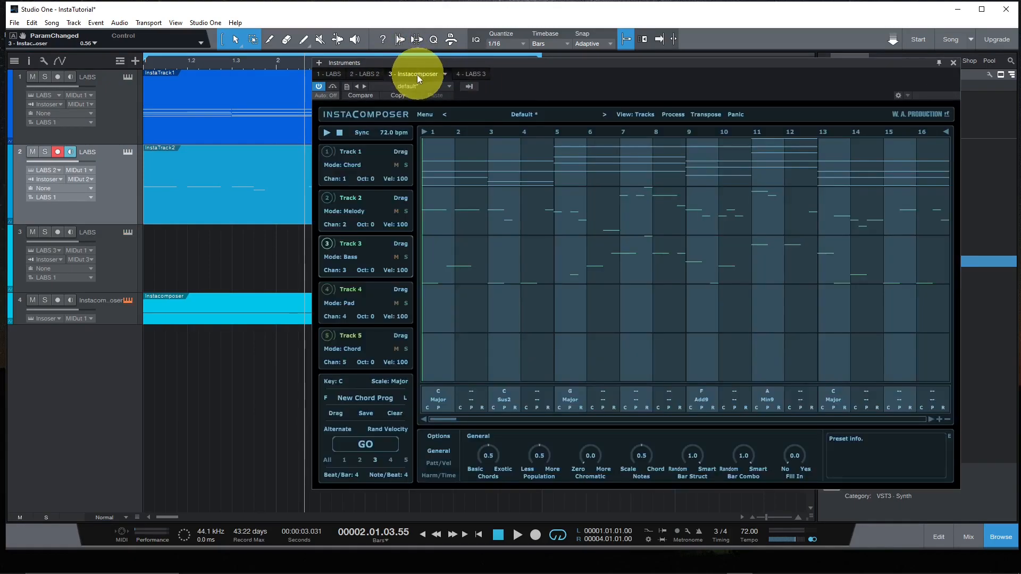
pyautogui.moveTo(401, 244); pyautogui.dragTo(162, 258)
pyautogui.click(189, 252)
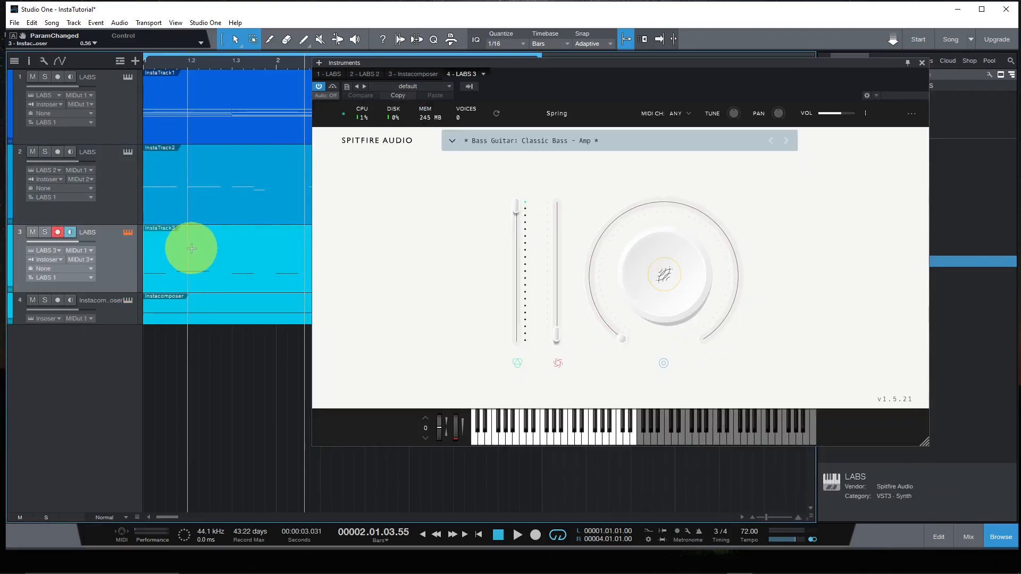
pyautogui.click(924, 63)
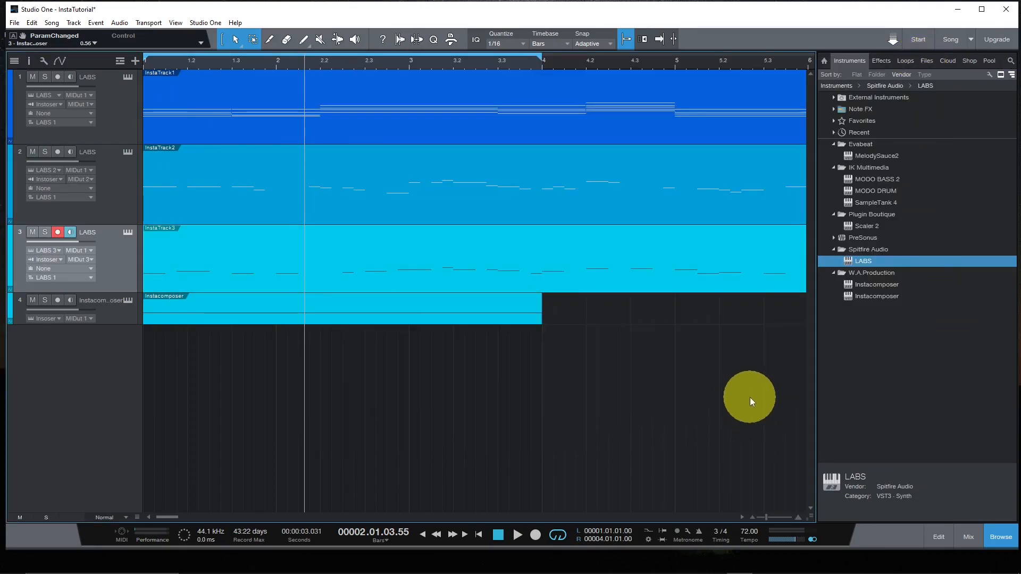
# - Extend the loop range to the end of the three placed parts, at 6.02.01.00
pyautogui.click(751, 517)
pyautogui.click(752, 517)
pyautogui.click(752, 517)
pyautogui.click(752, 517)
pyautogui.click(752, 518)
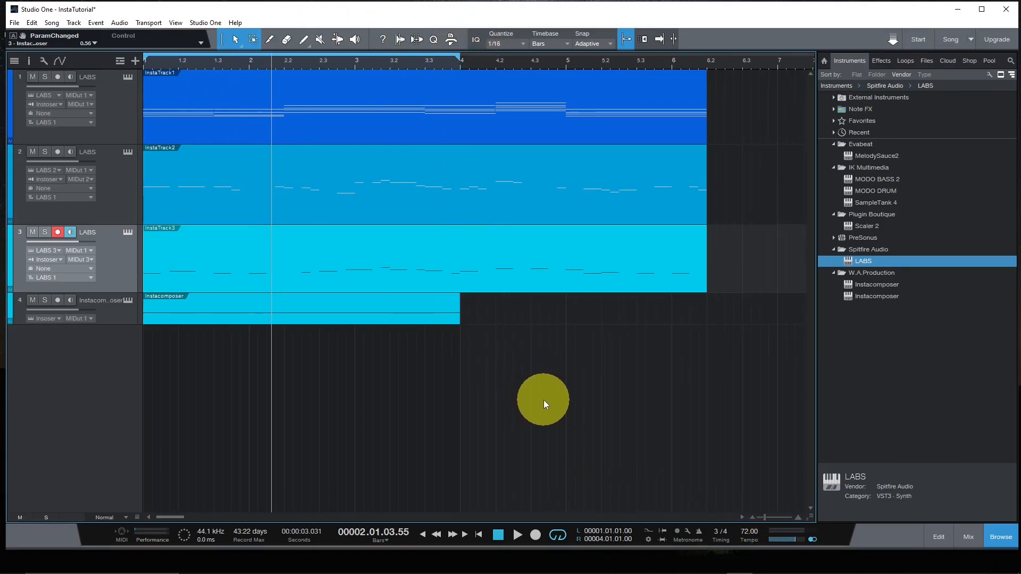
pyautogui.moveTo(464, 53)
pyautogui.mouseDown()
pyautogui.moveTo(455, 55)
pyautogui.moveTo(705, 90)
pyautogui.mouseUp()
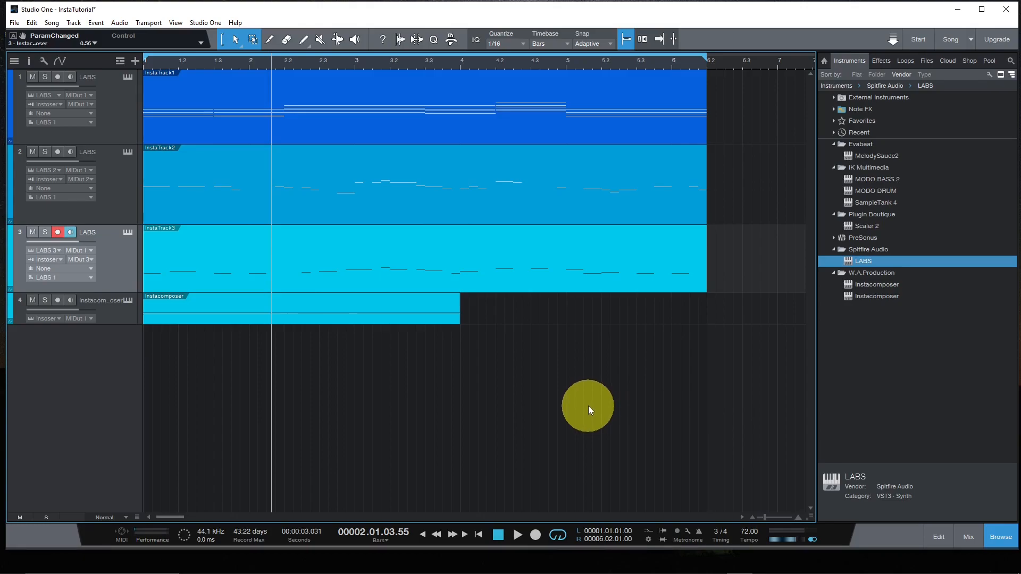
# - Mute the Instacomposer track, play the LABS parts from the song start, and stop playback
pyautogui.click(478, 535)
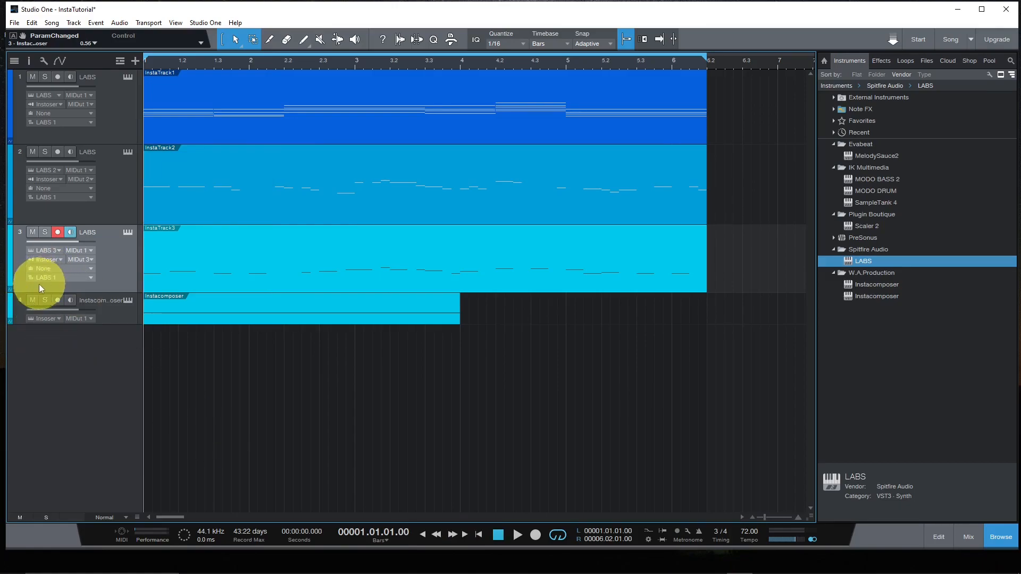
pyautogui.click(32, 301)
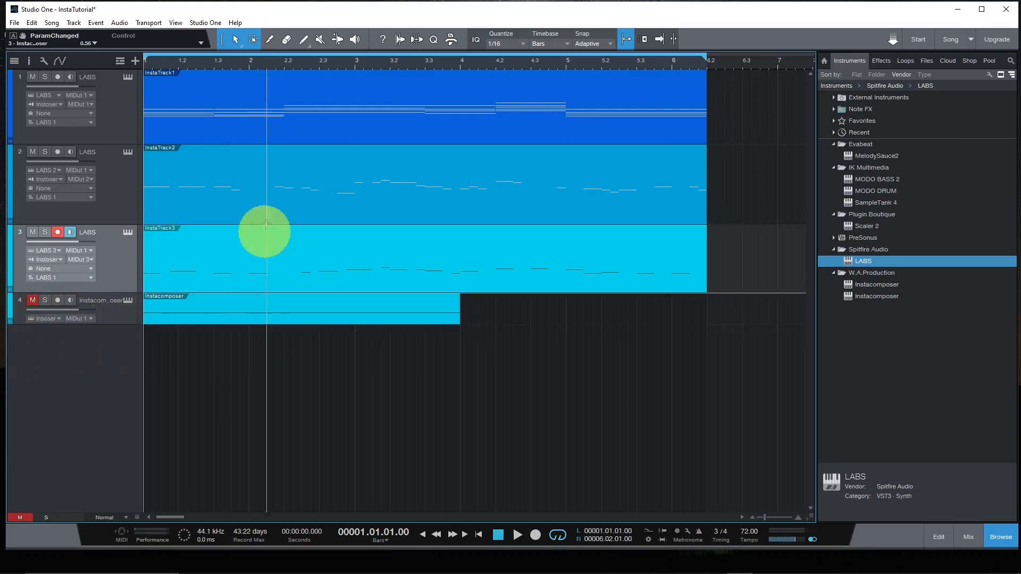
pyautogui.click(517, 536)
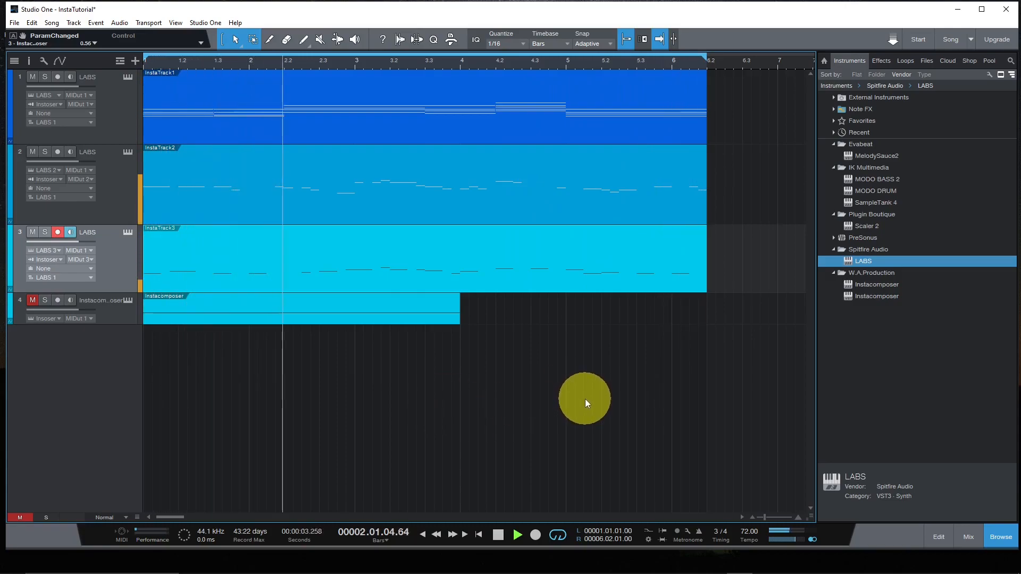
pyautogui.moveTo(502, 573)
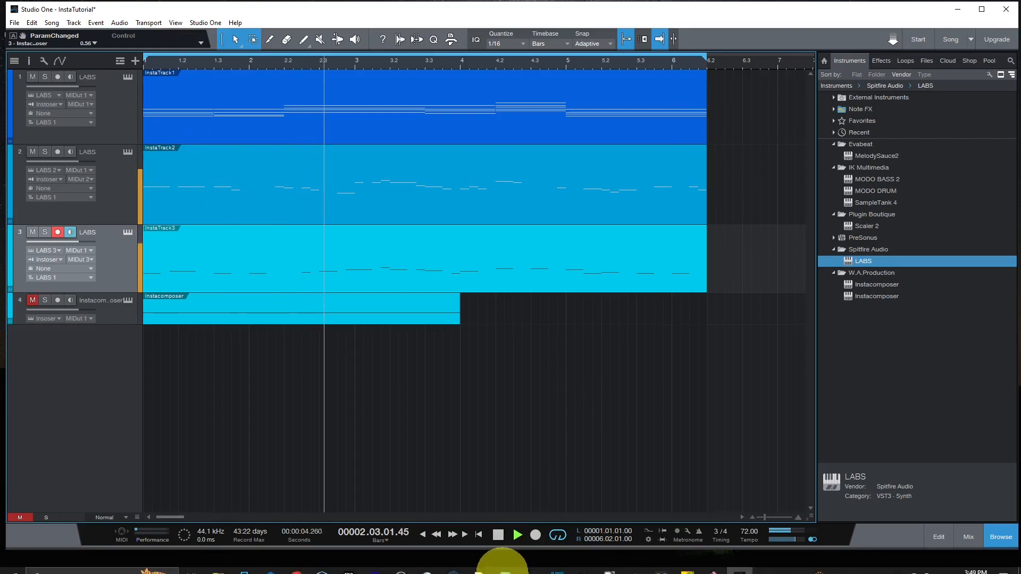
pyautogui.click(498, 536)
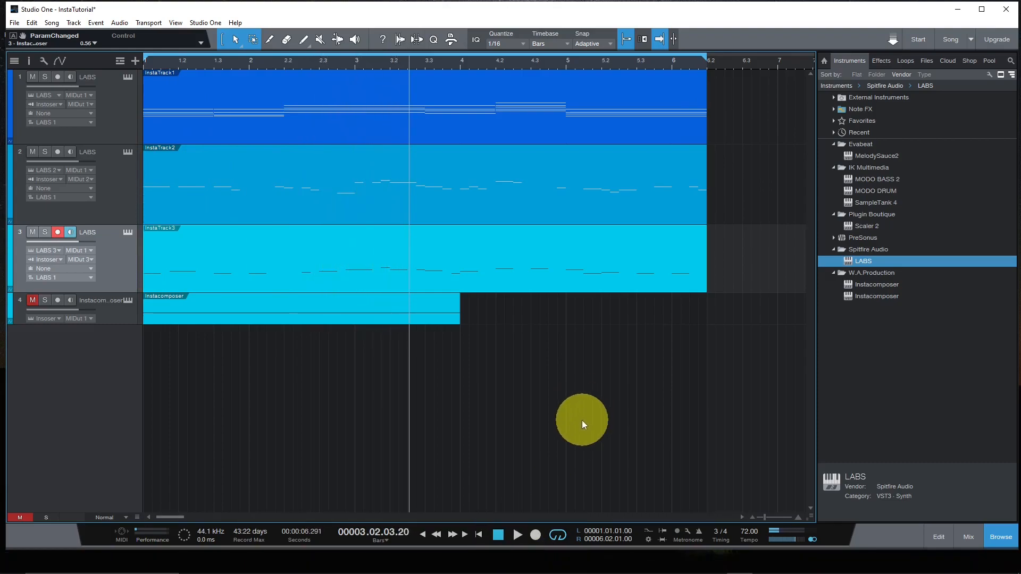